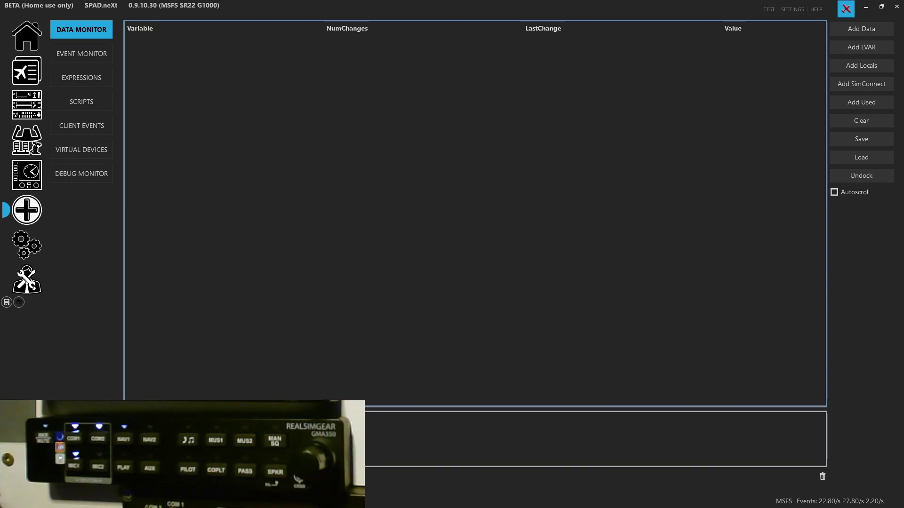
- Turn on programming mode in SPAD.neXt
{"action": "left_click", "coordinate": [19, 304]}
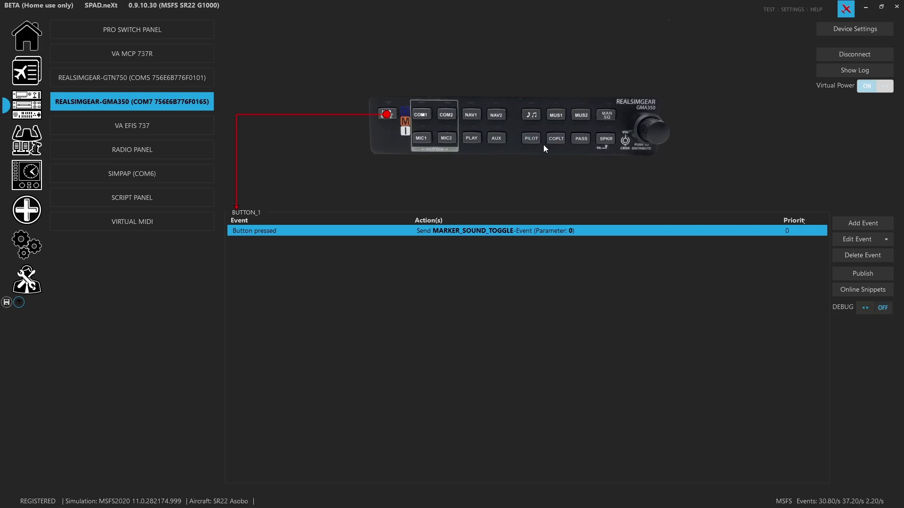
- Inspect the event types offered for the MAN SQ button and the volume knob without adding any
{"action": "left_click", "coordinate": [603, 118]}
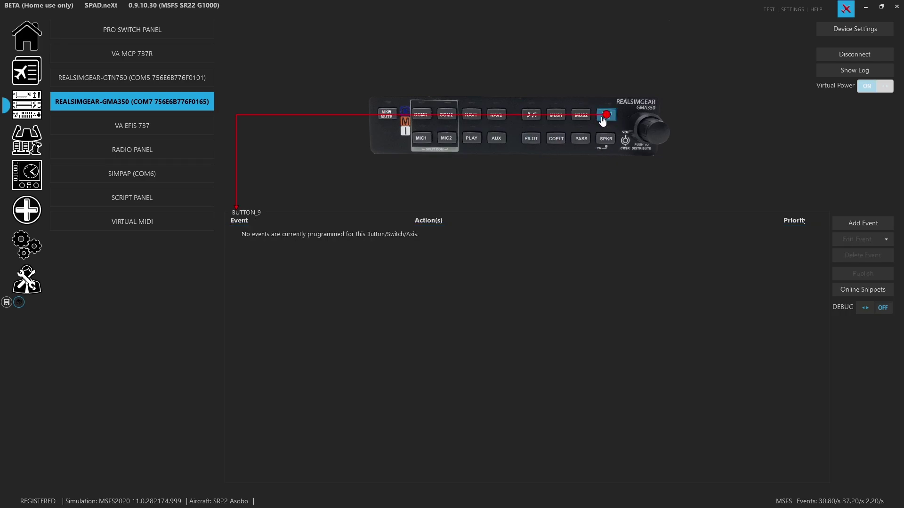
{"action": "left_click", "coordinate": [860, 221]}
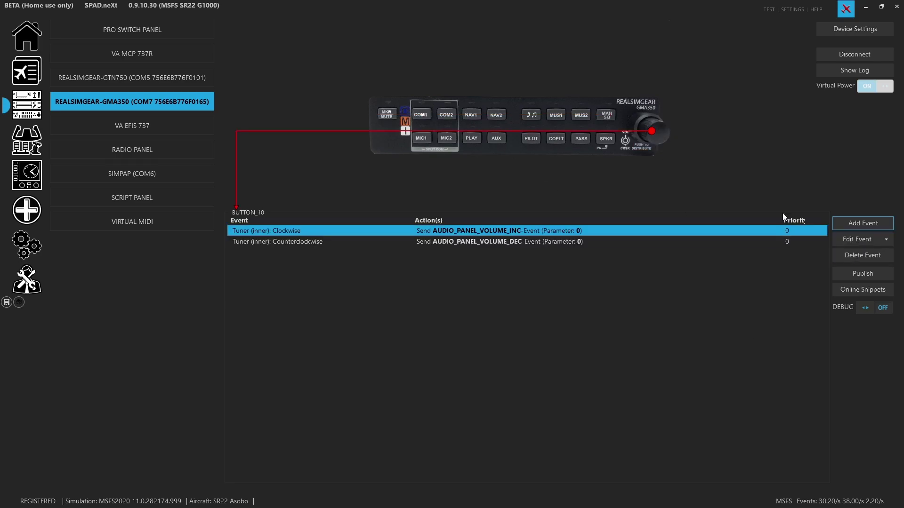
{"action": "left_click", "coordinate": [838, 224]}
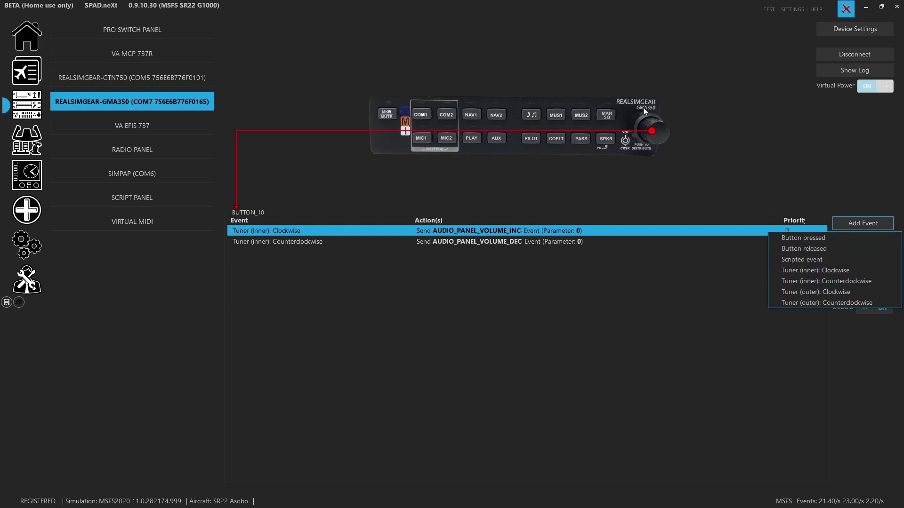
{"action": "left_click", "coordinate": [621, 334]}
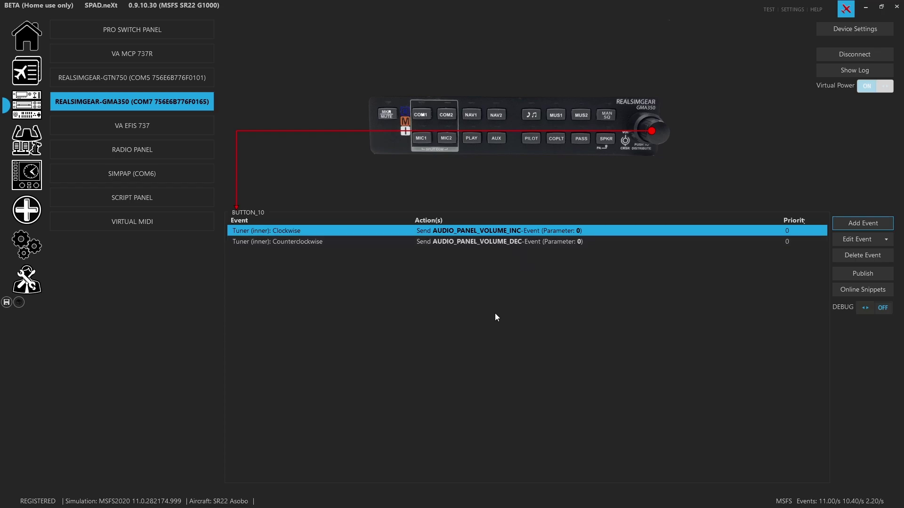
{"action": "left_click", "coordinate": [26, 219]}
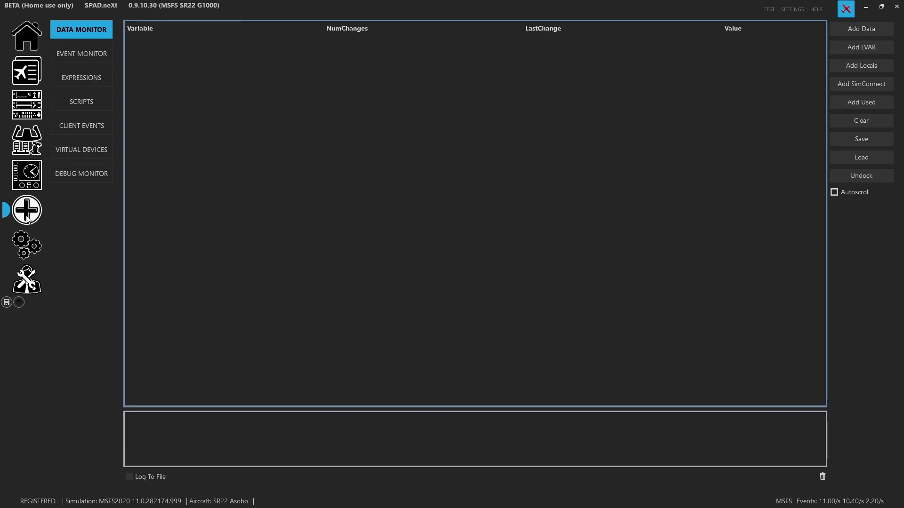
- Capture the knob's AUDIO_PANEL_VOLUME_INC and AUDIO_PANEL_VOLUME_DEC events in the Event Monitor, then return to the GMA350 page
{"action": "left_click", "coordinate": [111, 52]}
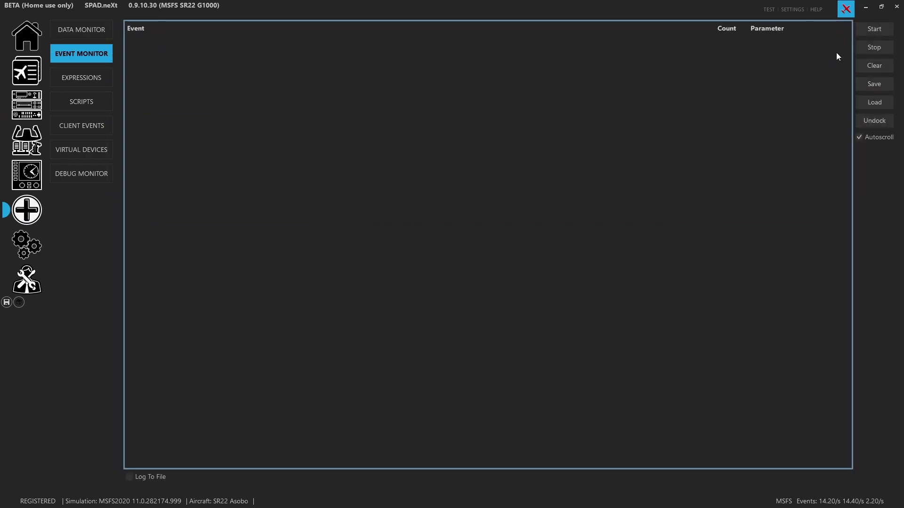
{"action": "left_click", "coordinate": [871, 28]}
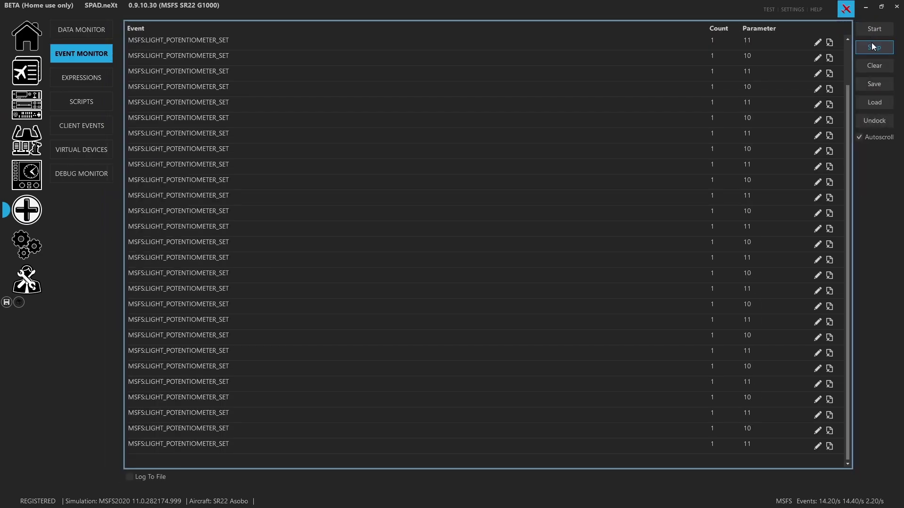
{"action": "left_click", "coordinate": [871, 43]}
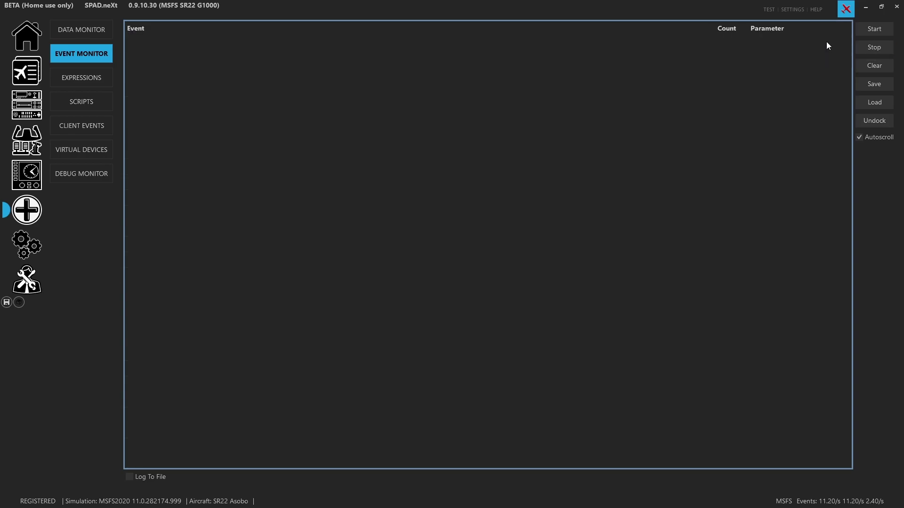
{"action": "left_click", "coordinate": [877, 27]}
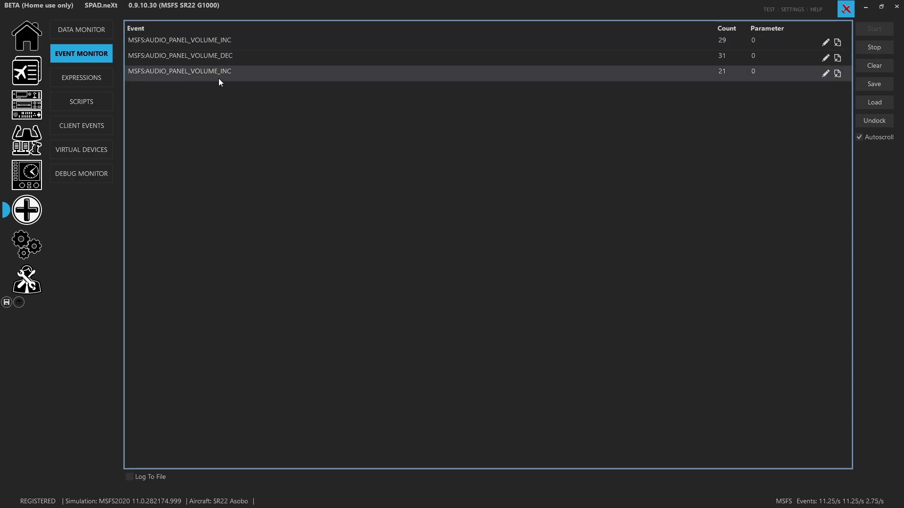
{"action": "left_click", "coordinate": [27, 104]}
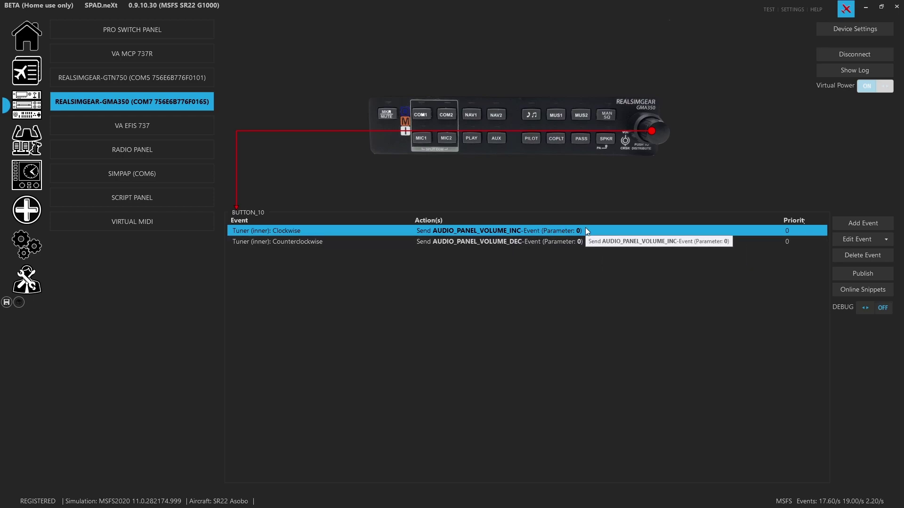
- Try adding an inner-clockwise knob event sending AUDIO_PANEL_VOLUME_INC, then cancel it unsaved
{"action": "left_click", "coordinate": [842, 220]}
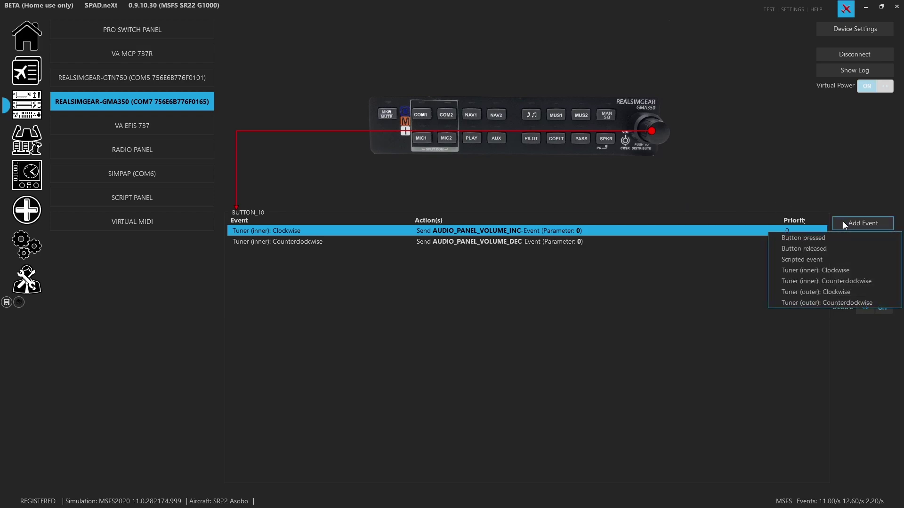
{"action": "left_click", "coordinate": [829, 270]}
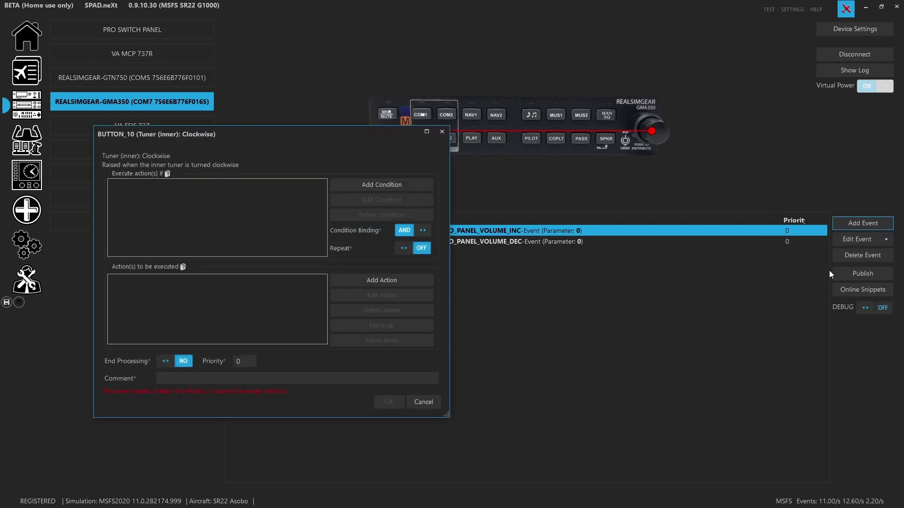
{"action": "left_click", "coordinate": [375, 280]}
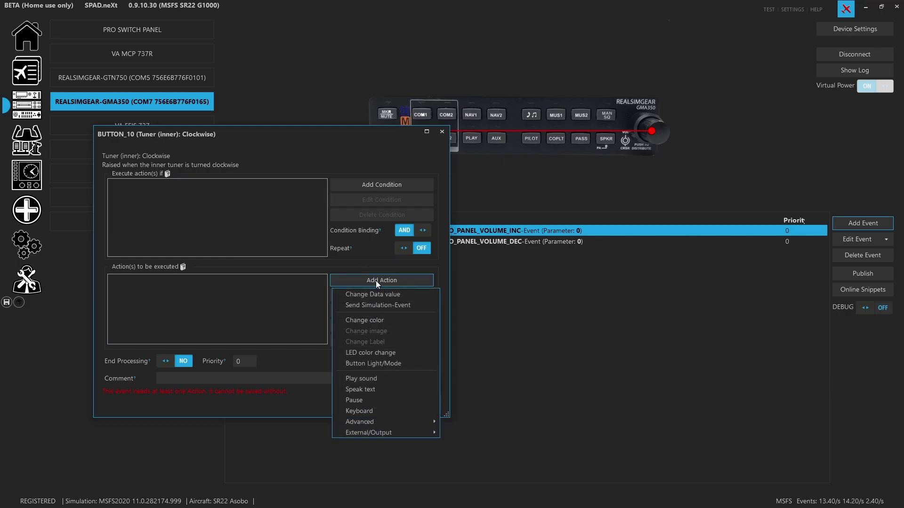
{"action": "left_click", "coordinate": [386, 306]}
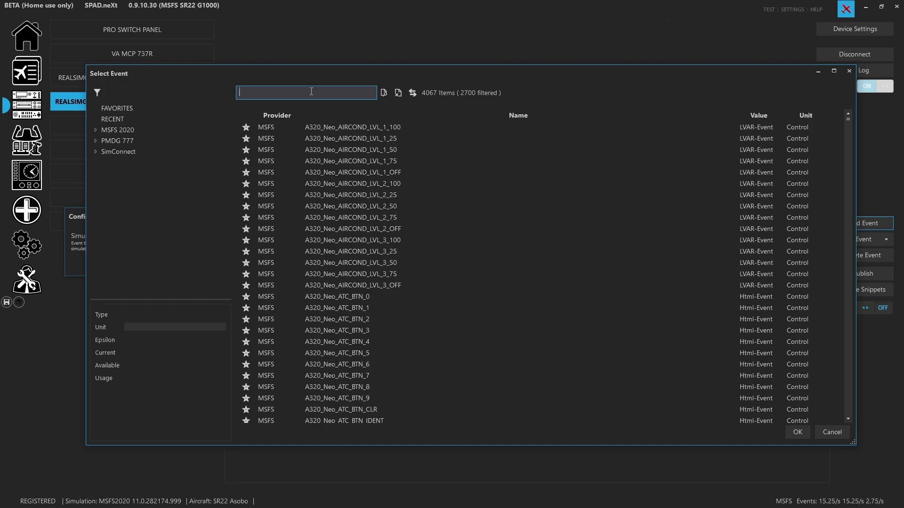
{"action": "type", "text": "audio"}
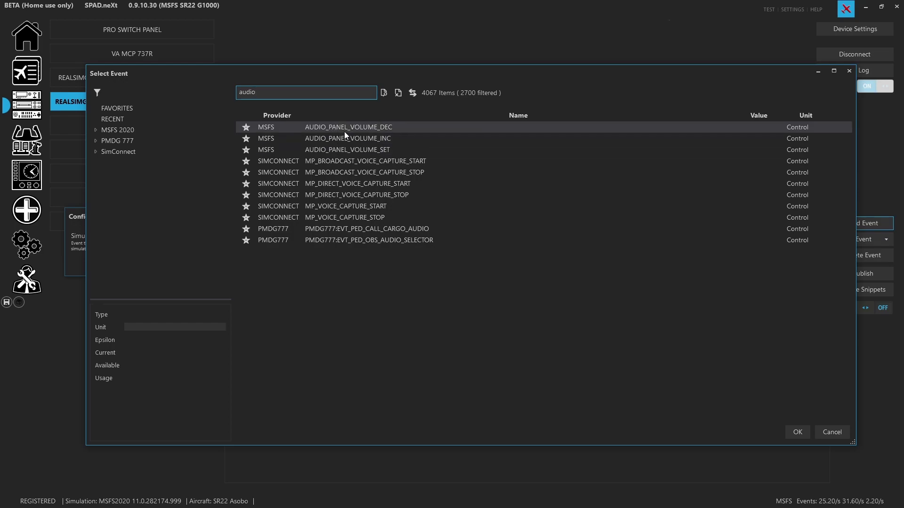
{"action": "left_click", "coordinate": [339, 143]}
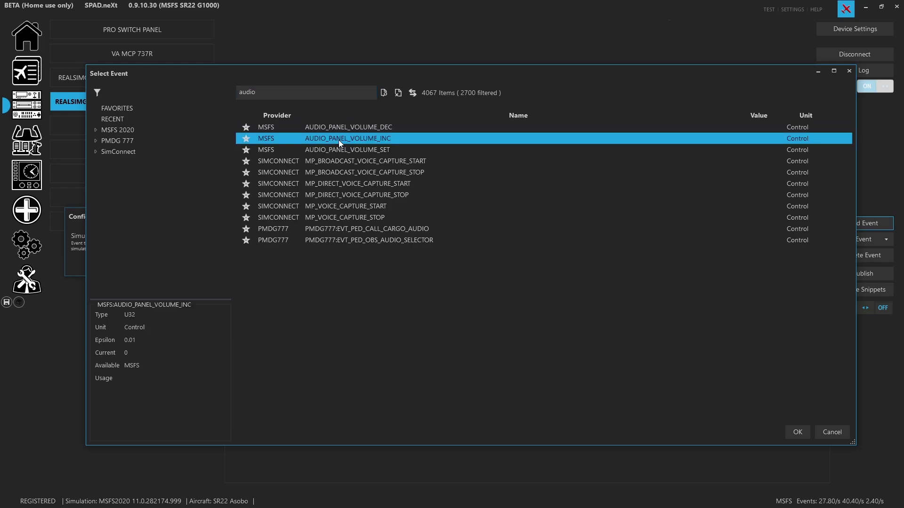
{"action": "left_click", "coordinate": [796, 432]}
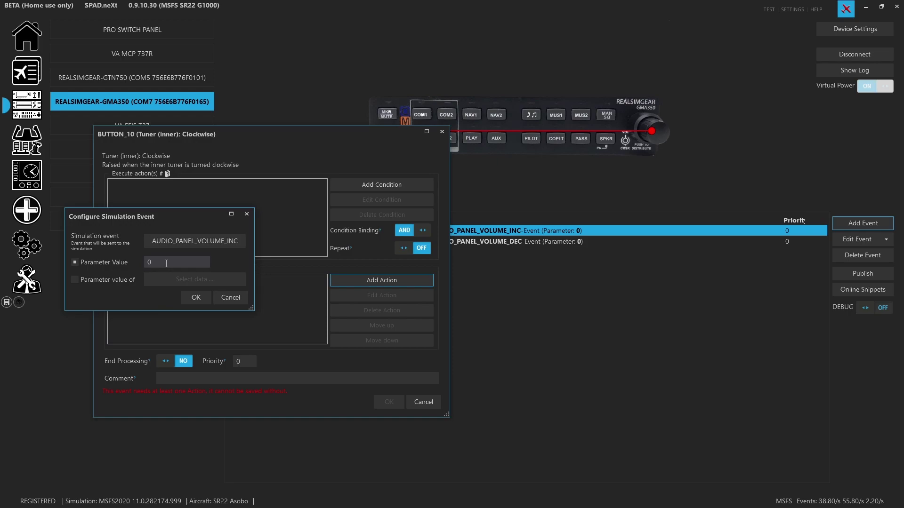
{"action": "left_click", "coordinate": [224, 301]}
{"action": "left_click", "coordinate": [425, 400]}
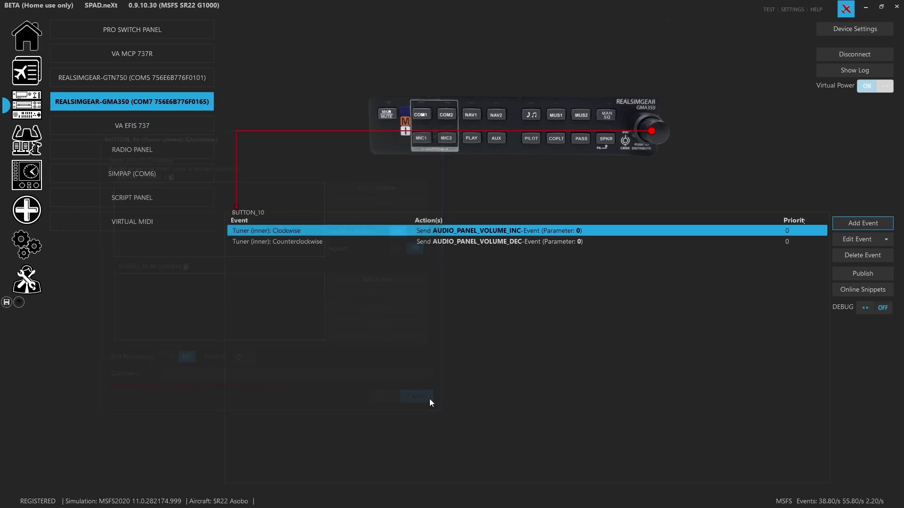
- Review the existing clockwise event's volume action unchanged, then show the SPKR button's events
{"action": "double_click", "coordinate": [425, 234]}
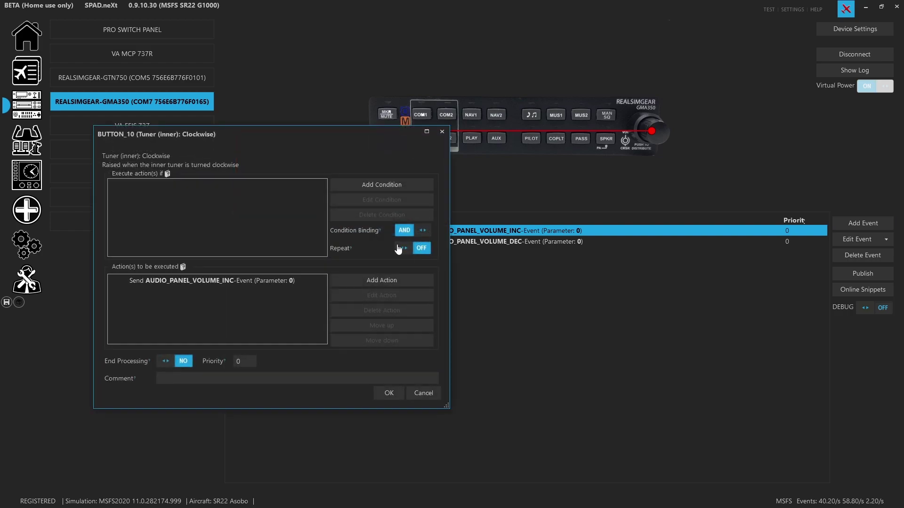
{"action": "double_click", "coordinate": [219, 283]}
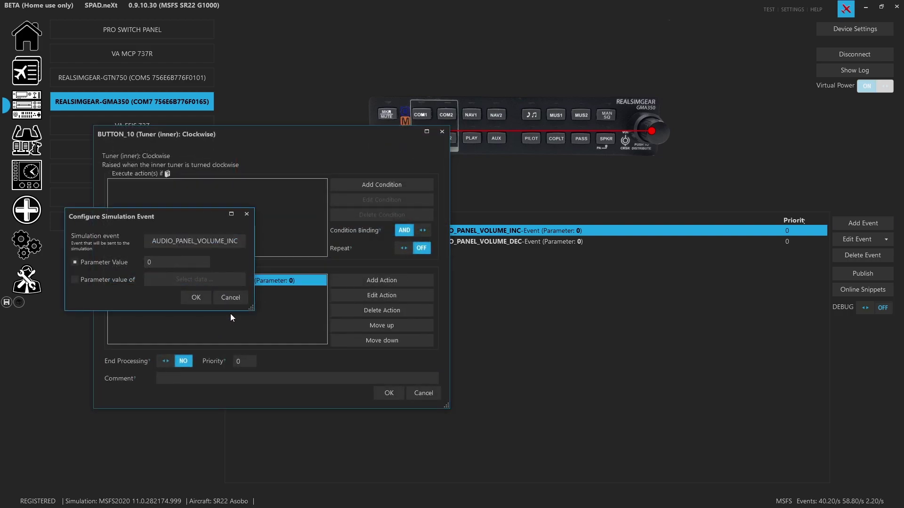
{"action": "left_click", "coordinate": [230, 299]}
{"action": "left_click", "coordinate": [422, 393]}
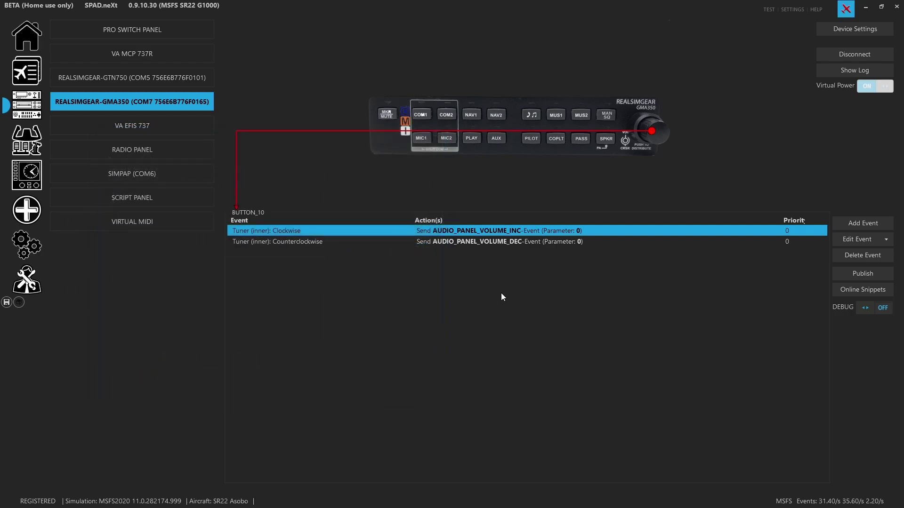
{"action": "left_click", "coordinate": [607, 141]}
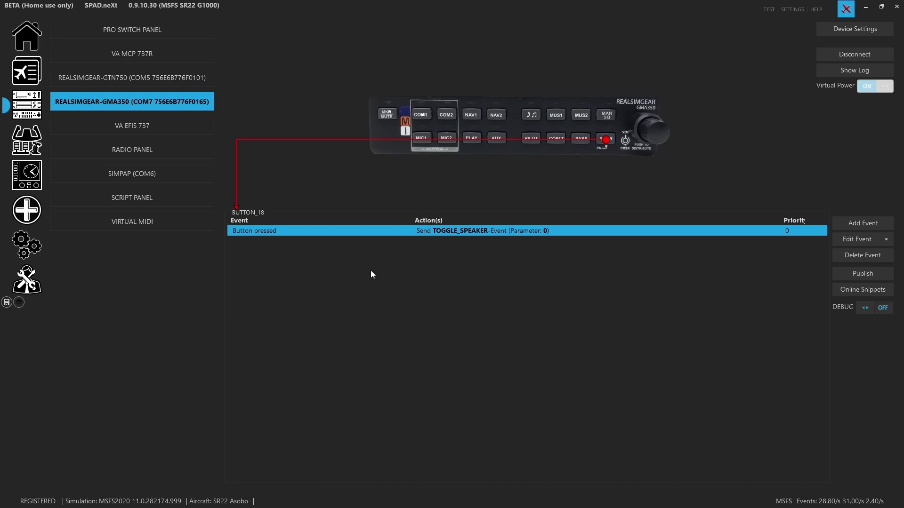
- Open the Event Monitor in its own window
{"action": "left_click", "coordinate": [28, 214]}
{"action": "left_click", "coordinate": [88, 54]}
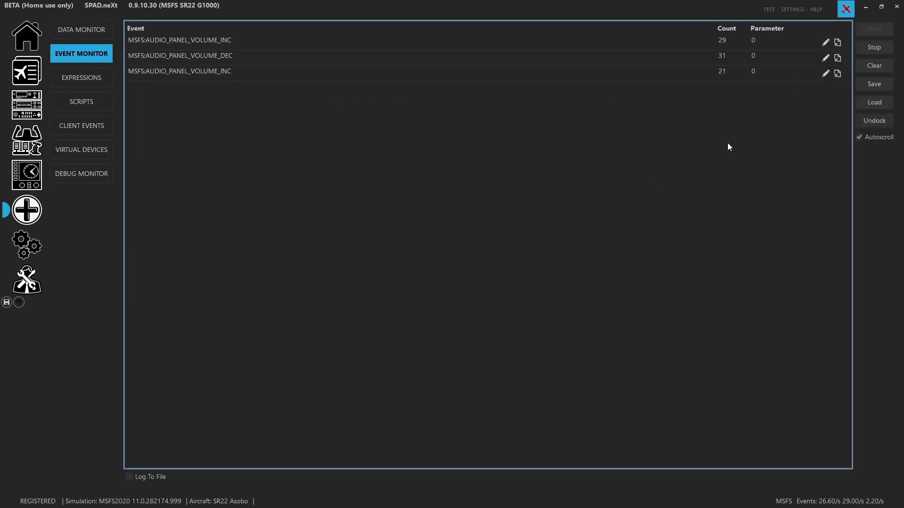
{"action": "left_click", "coordinate": [877, 125]}
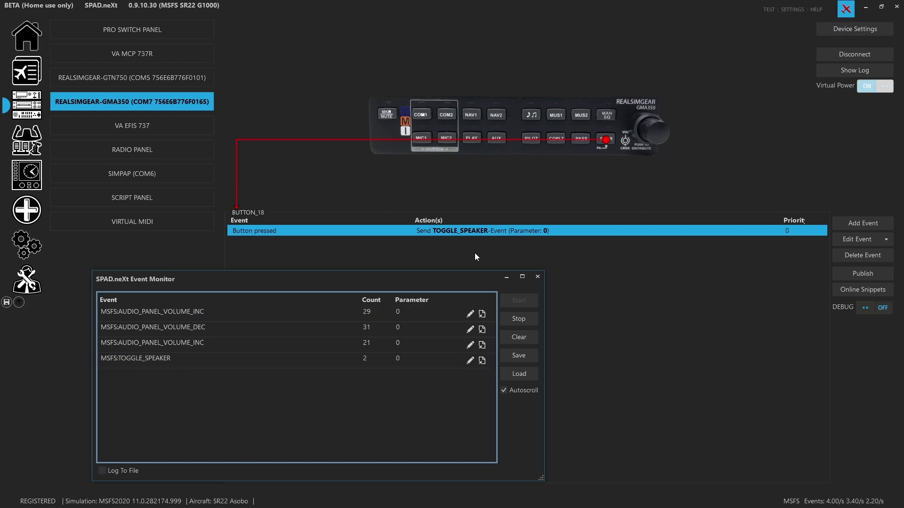
- Add a SPKR button-pressed event that sends the TOGGLE_SPEAKER simulation event
{"action": "left_click", "coordinate": [843, 224]}
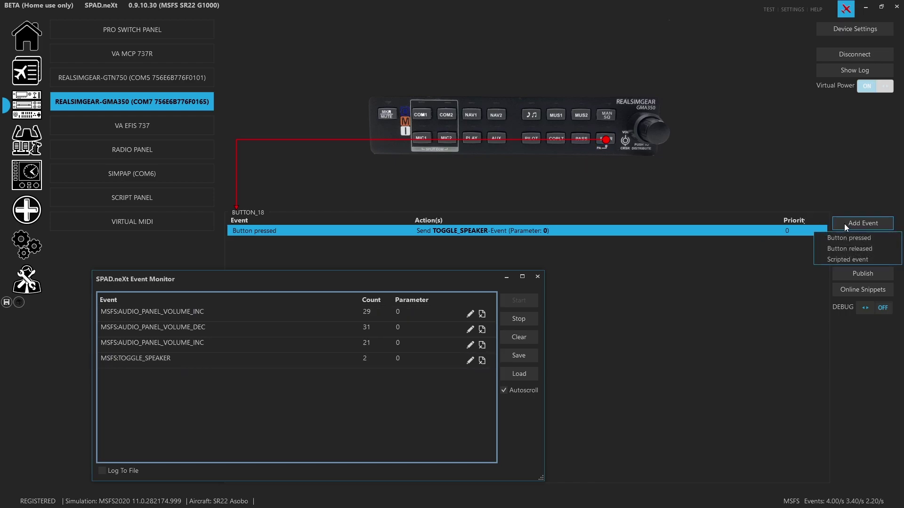
{"action": "left_click", "coordinate": [840, 237]}
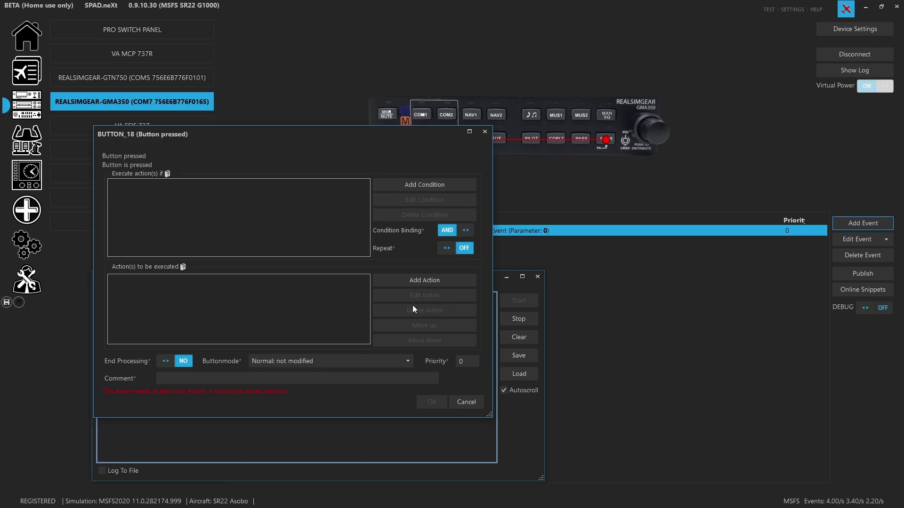
{"action": "left_click", "coordinate": [451, 280]}
{"action": "left_click", "coordinate": [439, 309]}
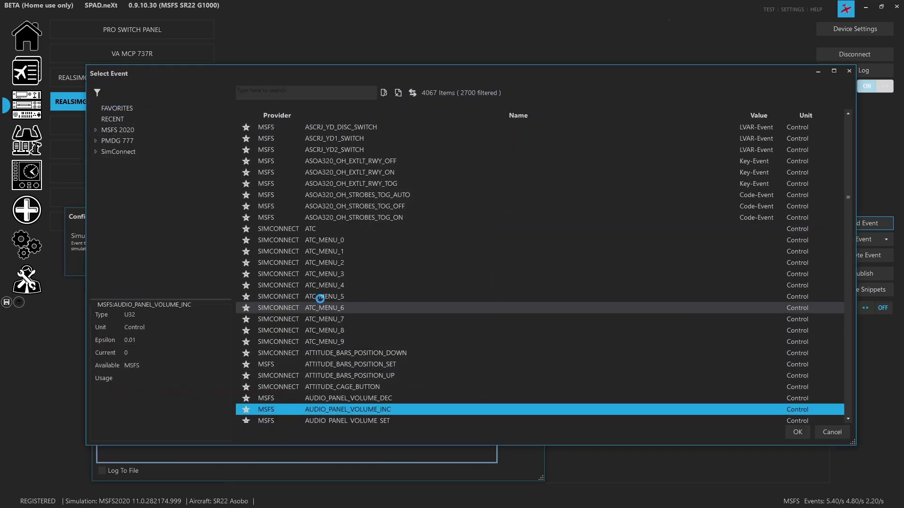
{"action": "left_click", "coordinate": [308, 93]}
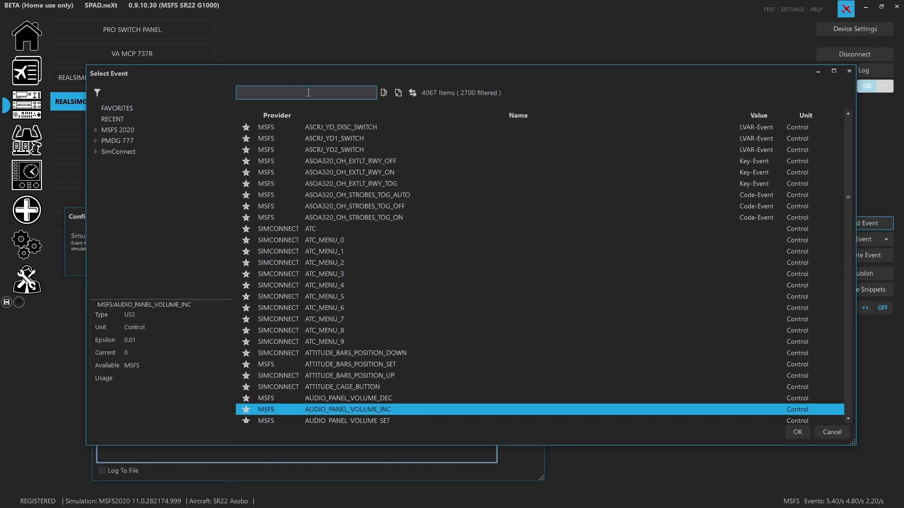
{"action": "type", "text": "speak"}
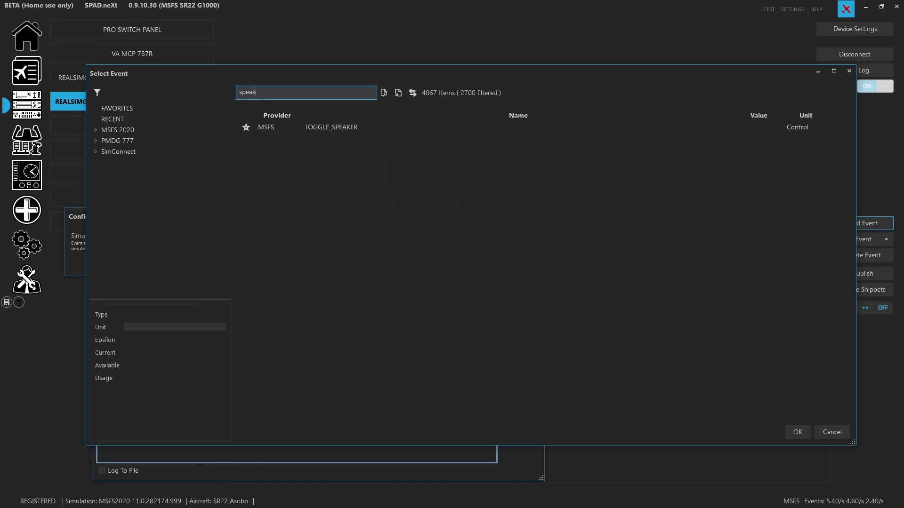
{"action": "type", "text": "er"}
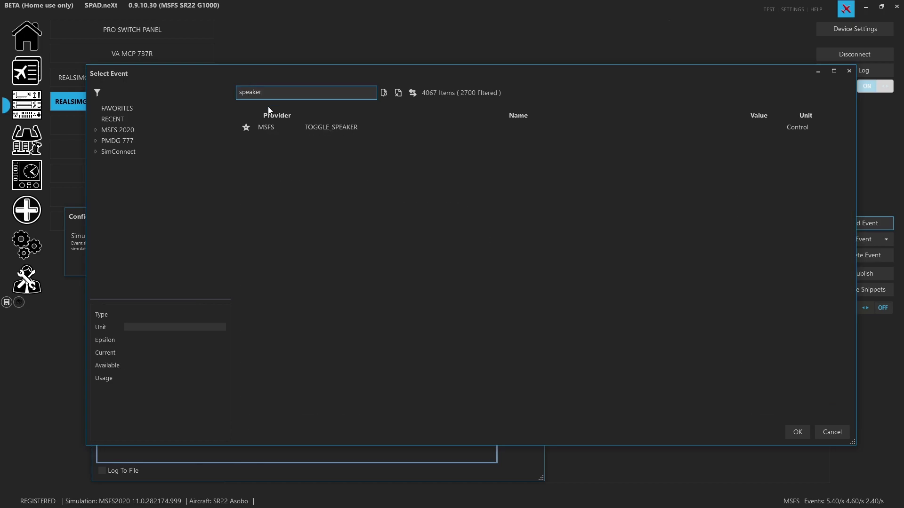
{"action": "left_click", "coordinate": [329, 132]}
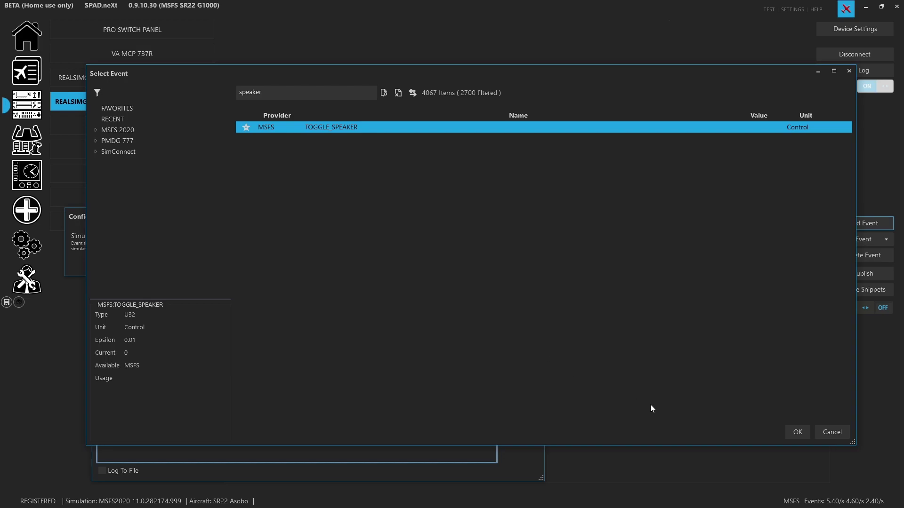
{"action": "left_click", "coordinate": [843, 433]}
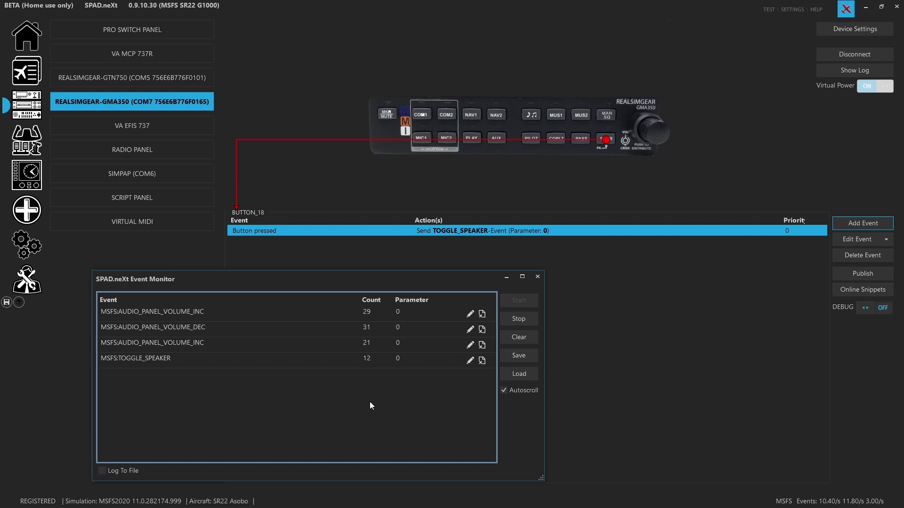
{"action": "left_click", "coordinate": [387, 118]}
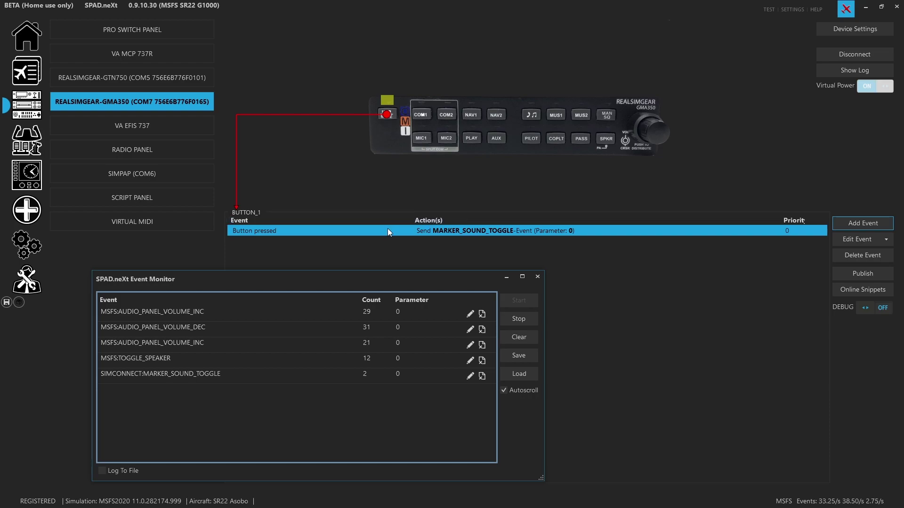
- View LED_4's MARKER SOUND light rules and bring up the new event types
{"action": "left_click", "coordinate": [389, 105]}
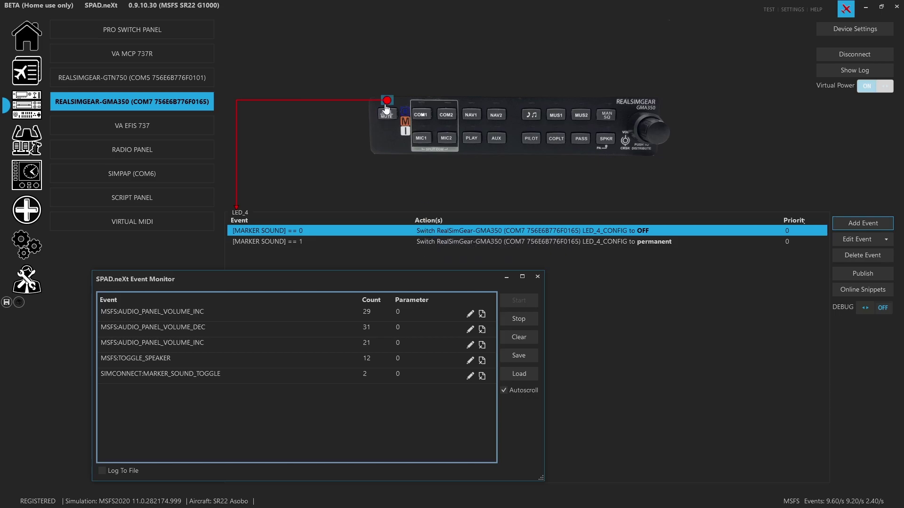
{"action": "left_click", "coordinate": [856, 224]}
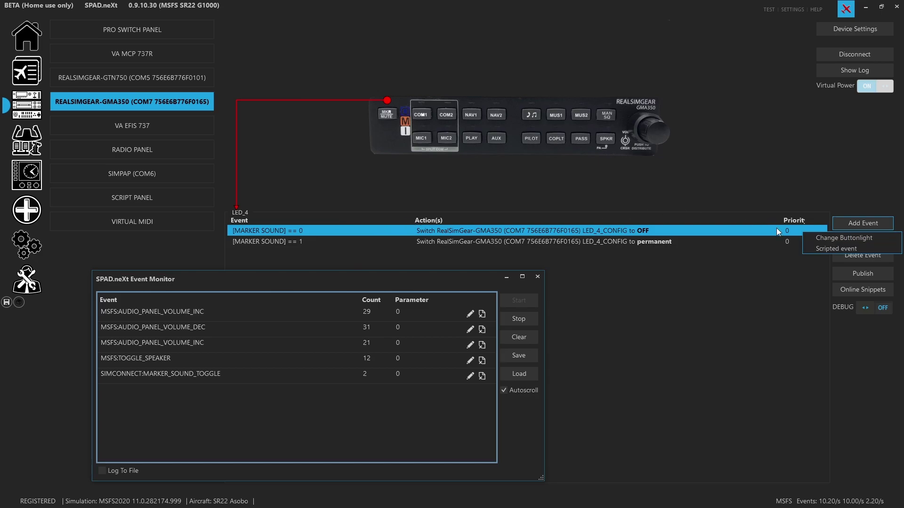
- Create a new LED_4 buttonlight event with the condition MARKER SOUND equals 1
{"action": "left_click", "coordinate": [826, 237]}
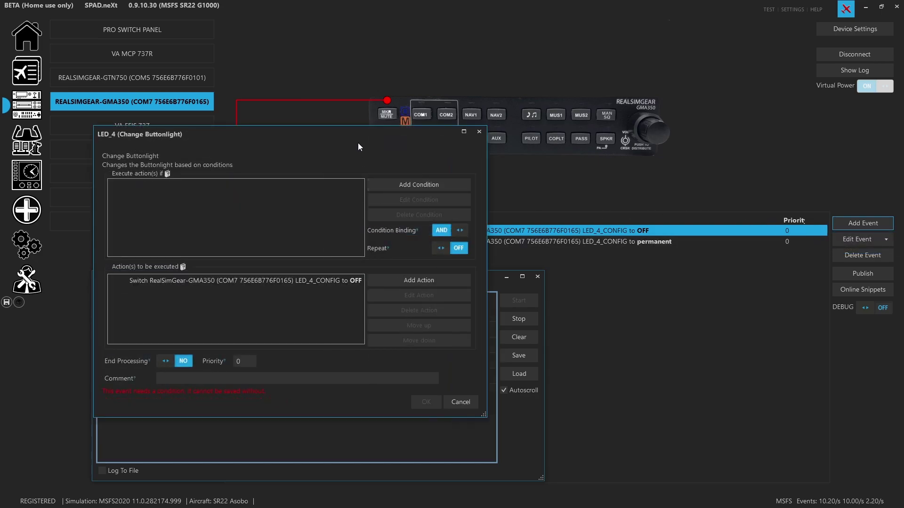
{"action": "left_click_drag", "start_coordinate": [358, 144], "coordinate": [466, 106]}
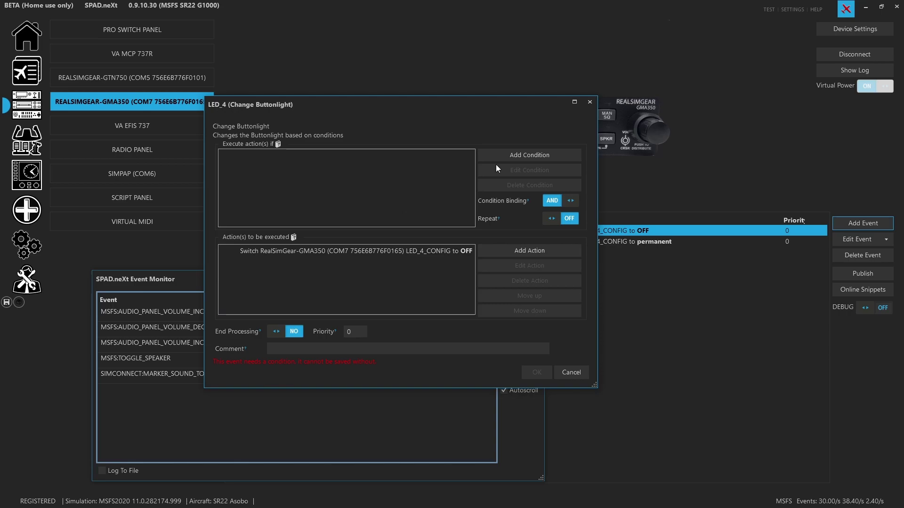
{"action": "left_click", "coordinate": [519, 156]}
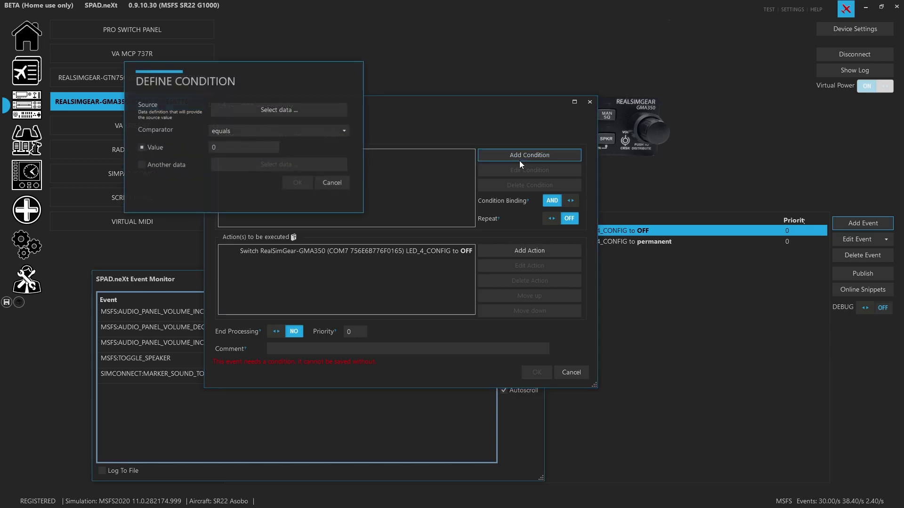
{"action": "left_click", "coordinate": [267, 109]}
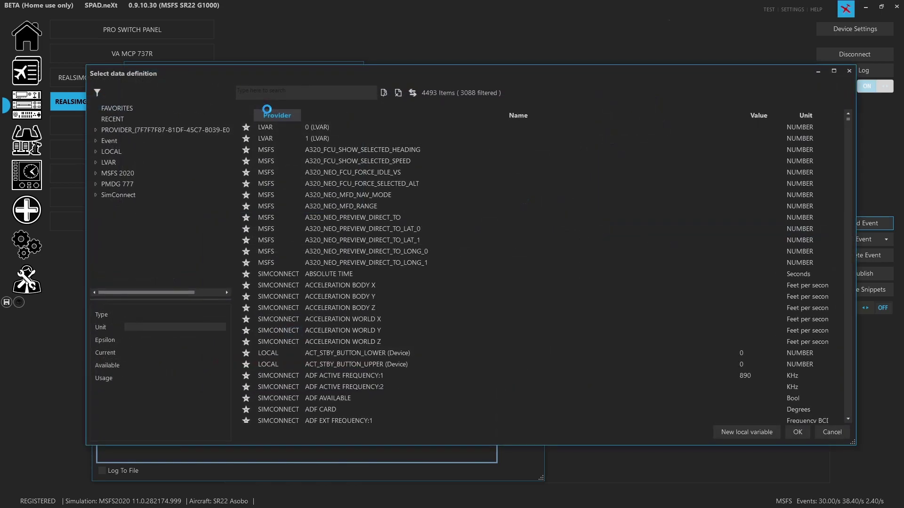
{"action": "left_click", "coordinate": [294, 93]}
{"action": "type", "text": "marker"}
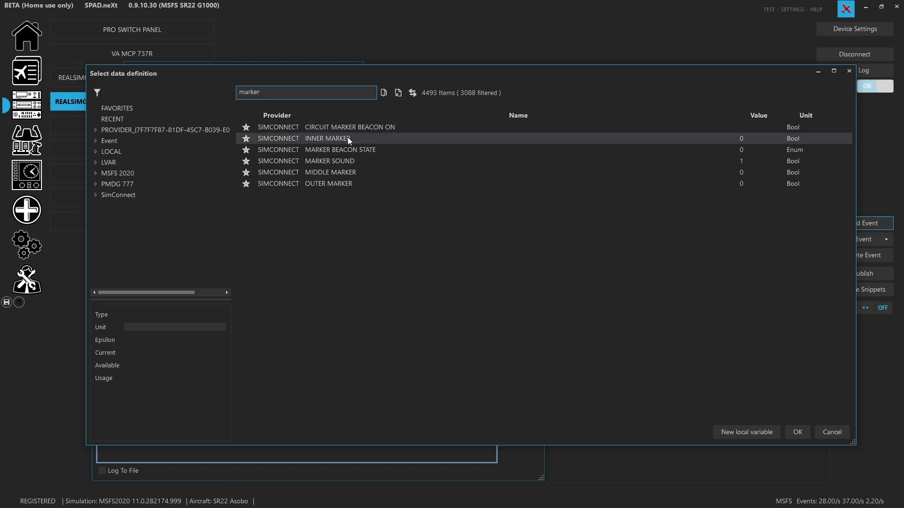
{"action": "left_click", "coordinate": [365, 158]}
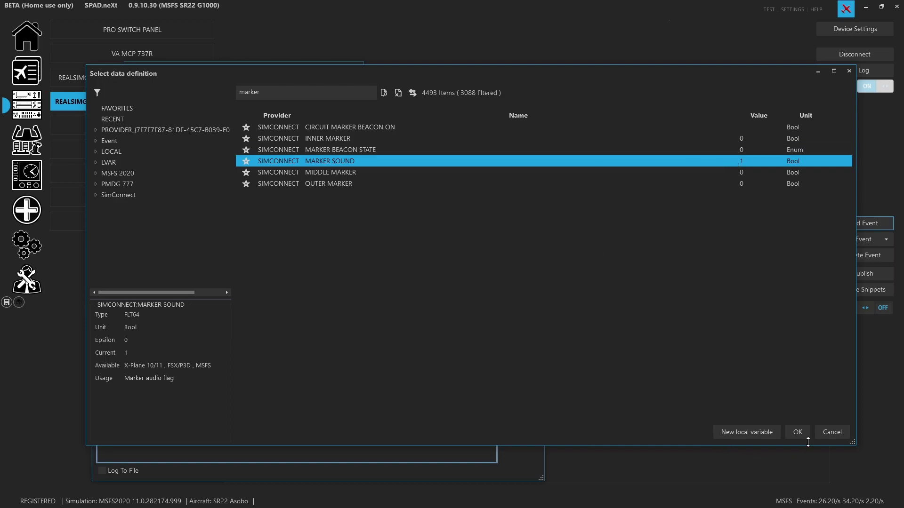
{"action": "left_click", "coordinate": [795, 432]}
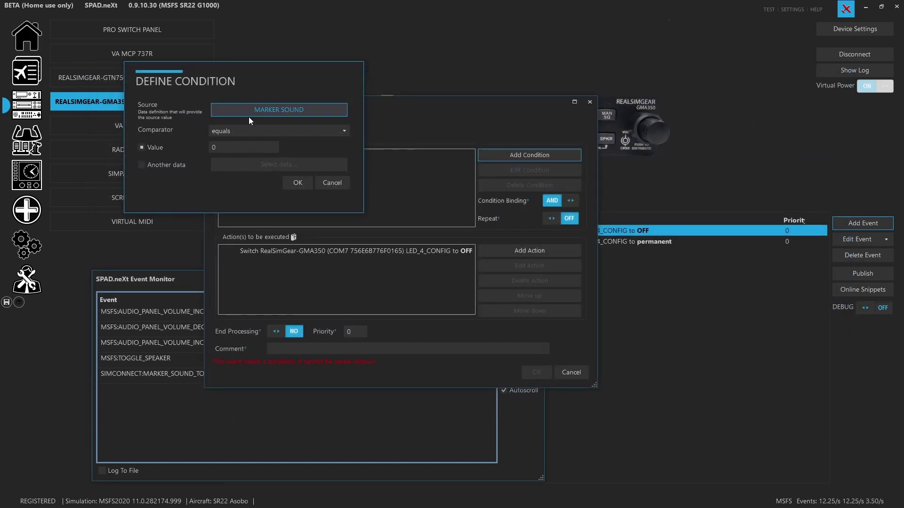
{"action": "left_click", "coordinate": [229, 147]}
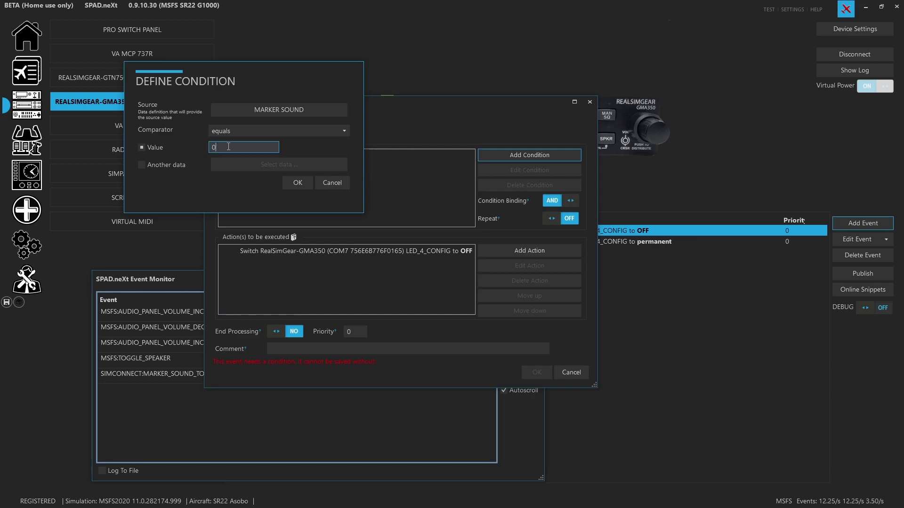
{"action": "double_click", "coordinate": [228, 146]}
{"action": "type", "text": "1"}
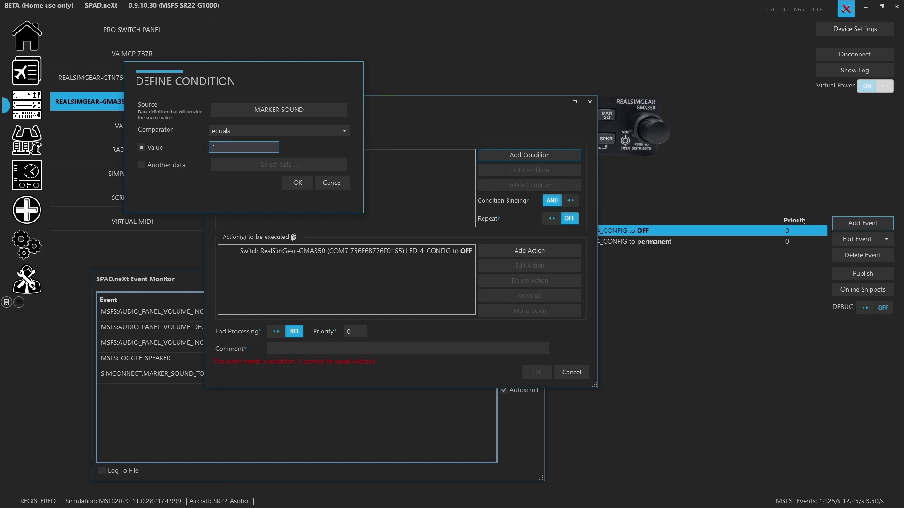
{"action": "left_click", "coordinate": [299, 184]}
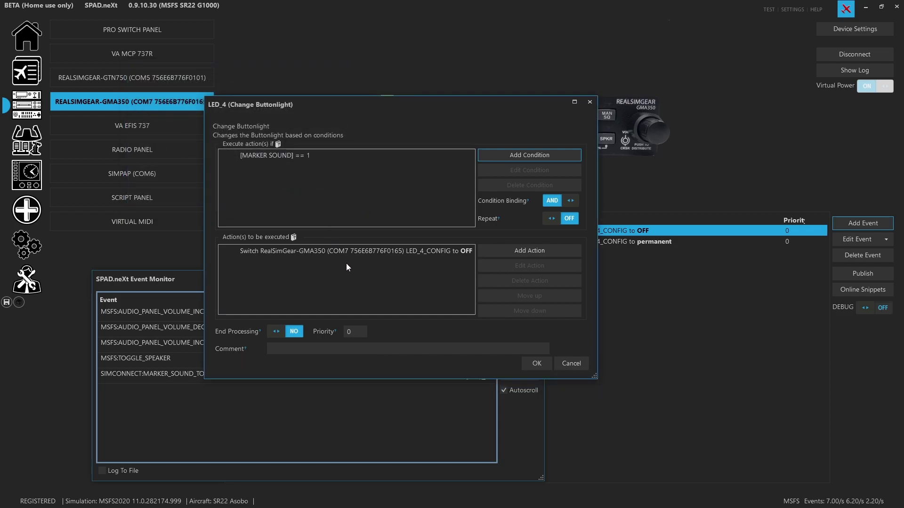
- Add a button-light action turning the GMA350's LED_4 ON with permanent flash mode
{"action": "left_click", "coordinate": [480, 250]}
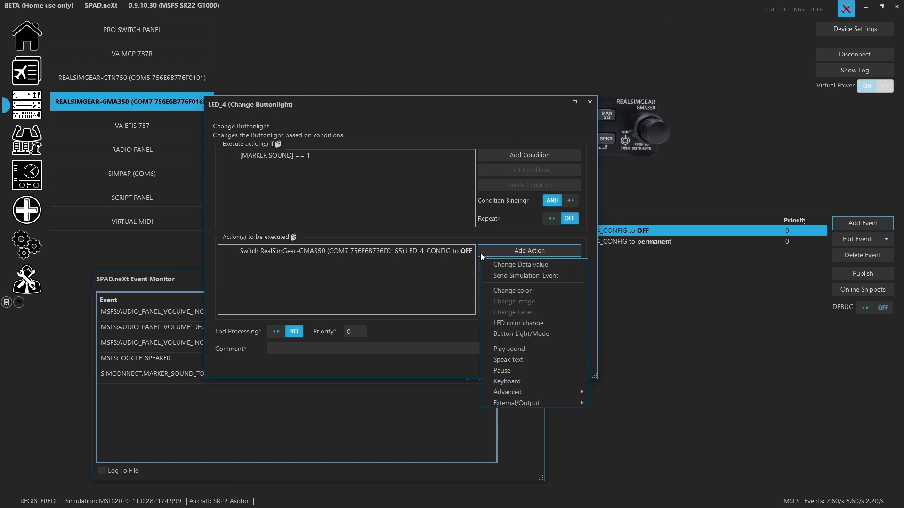
{"action": "left_click", "coordinate": [523, 334]}
{"action": "left_click", "coordinate": [224, 222]}
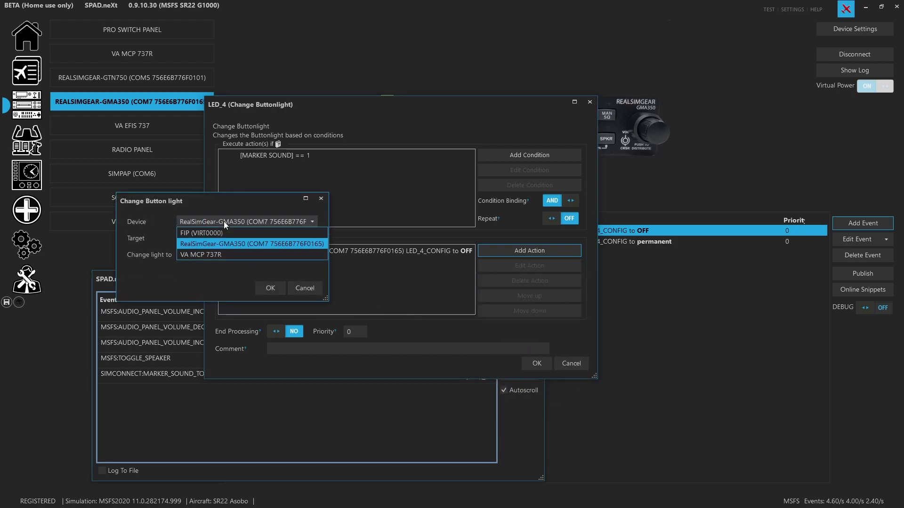
{"action": "left_click", "coordinate": [227, 246]}
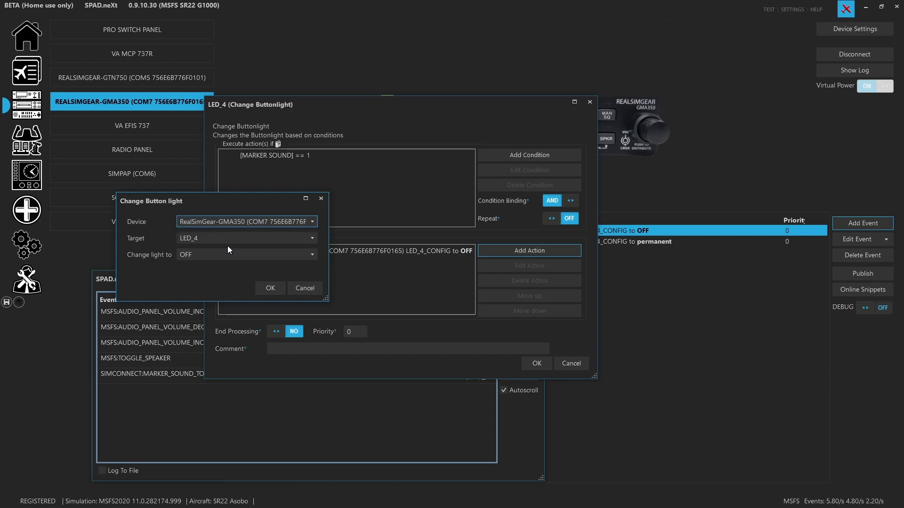
{"action": "left_click", "coordinate": [222, 238]}
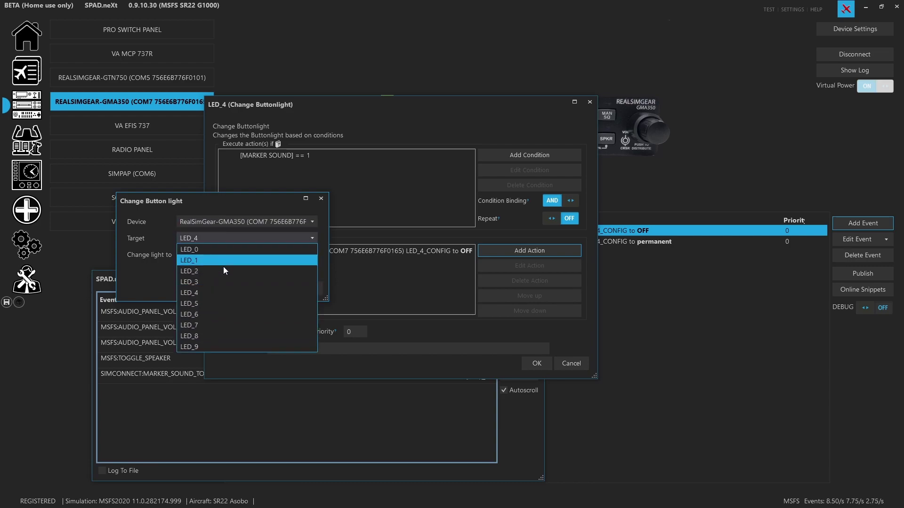
{"action": "left_click", "coordinate": [221, 293]}
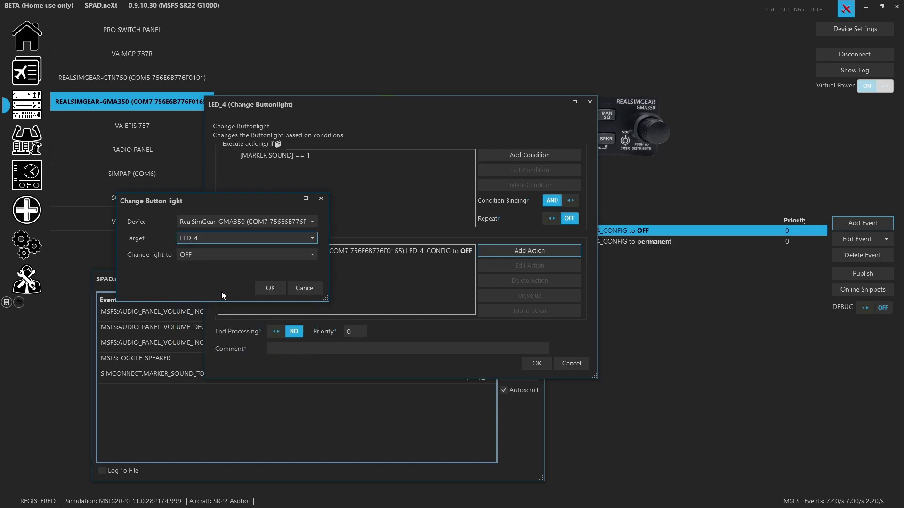
{"action": "left_click", "coordinate": [208, 256]}
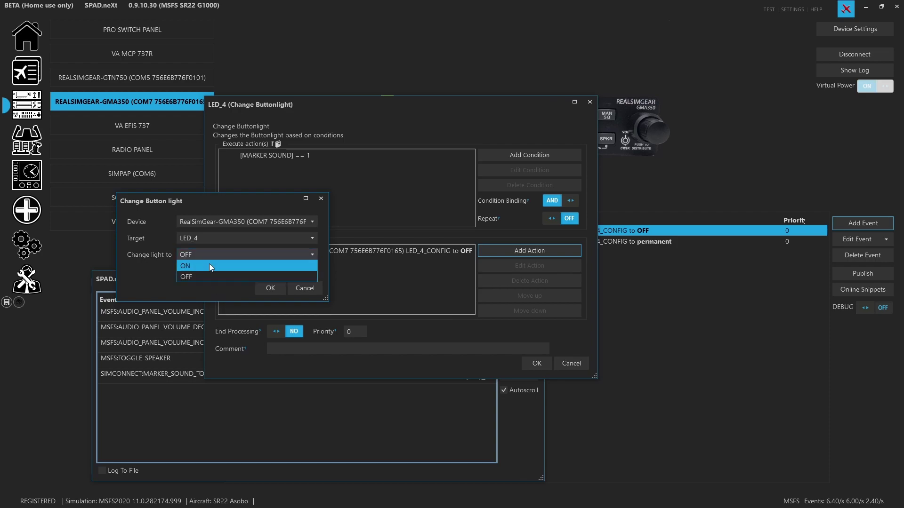
{"action": "left_click", "coordinate": [209, 264]}
{"action": "left_click", "coordinate": [211, 274]}
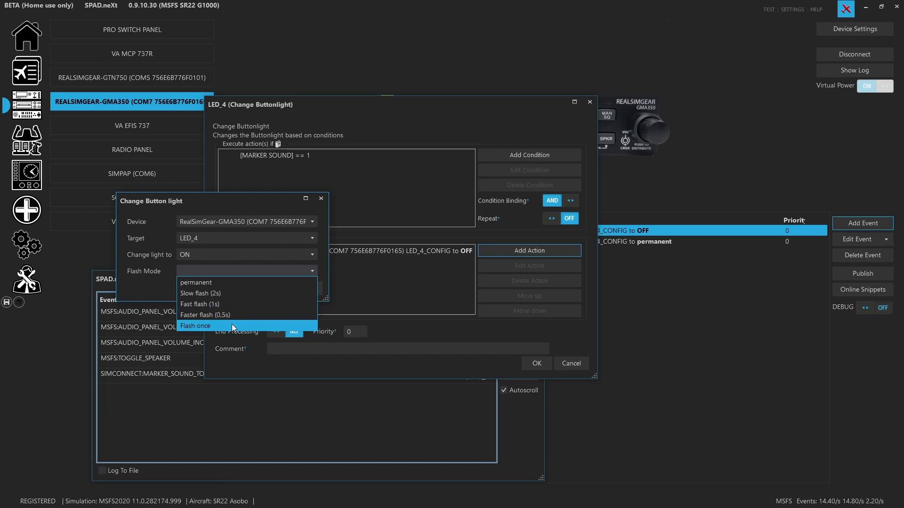
{"action": "left_click", "coordinate": [246, 283]}
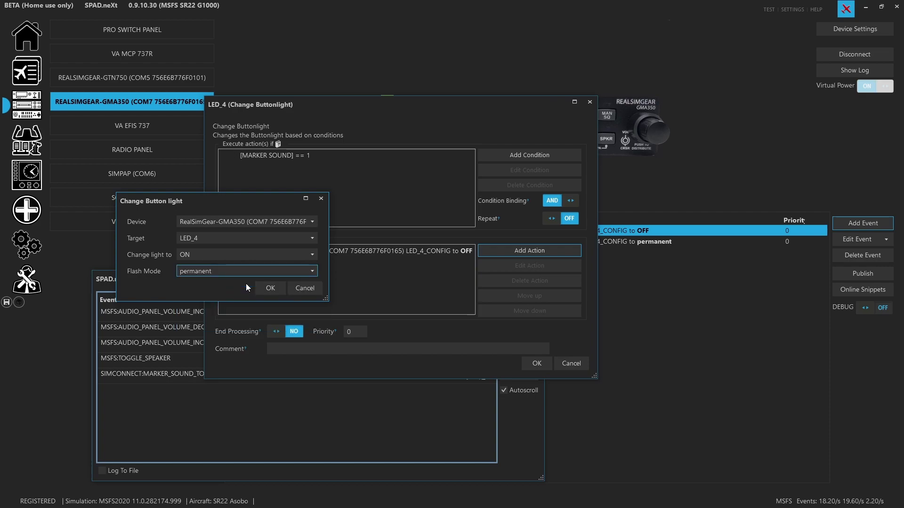
{"action": "left_click", "coordinate": [261, 289]}
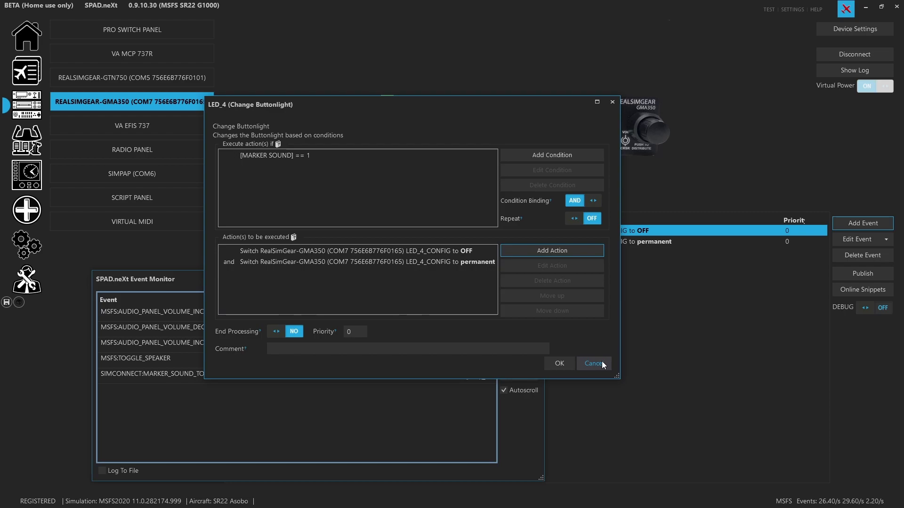
- Delete the switch-to-OFF action and close the LED_4 event window without saving
{"action": "left_click", "coordinate": [453, 253]}
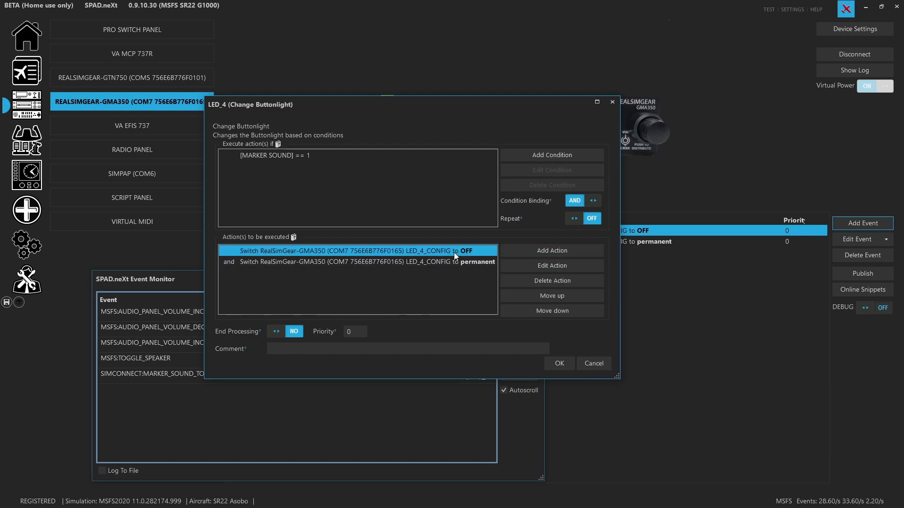
{"action": "left_click", "coordinate": [563, 284]}
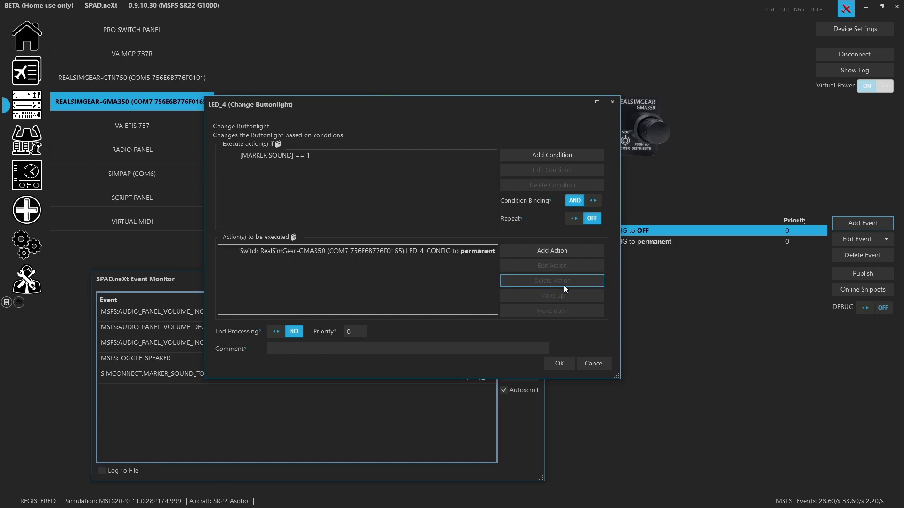
{"action": "left_click", "coordinate": [593, 369]}
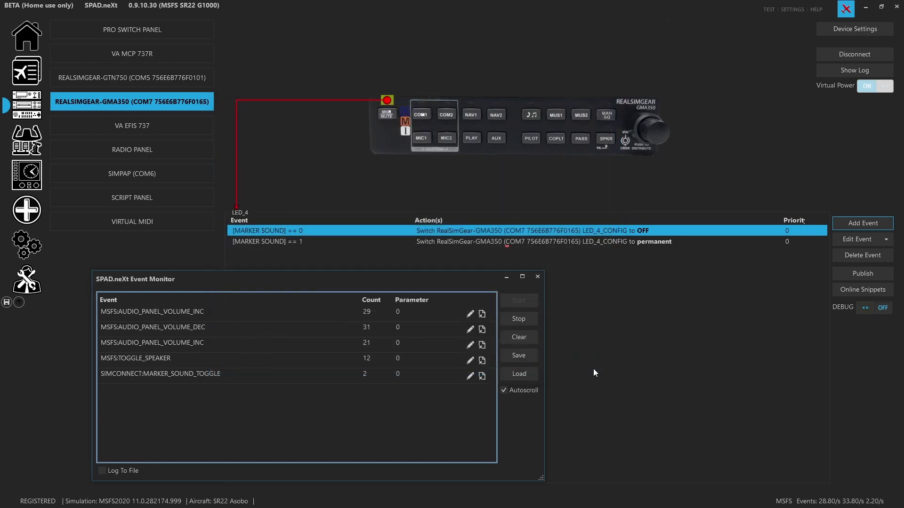
- Clear LED_0's NAV SOUND:2 events from the NAV2 LED
{"action": "left_click", "coordinate": [337, 241]}
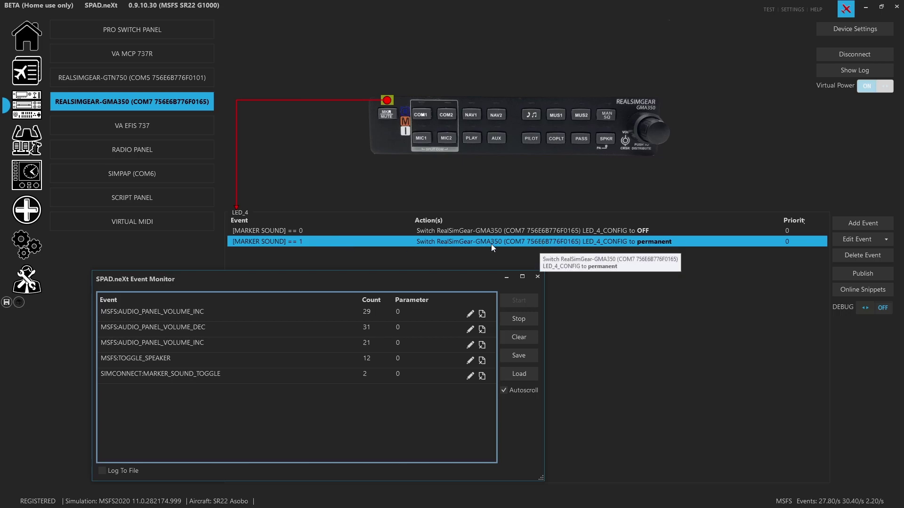
{"action": "left_click", "coordinate": [493, 103]}
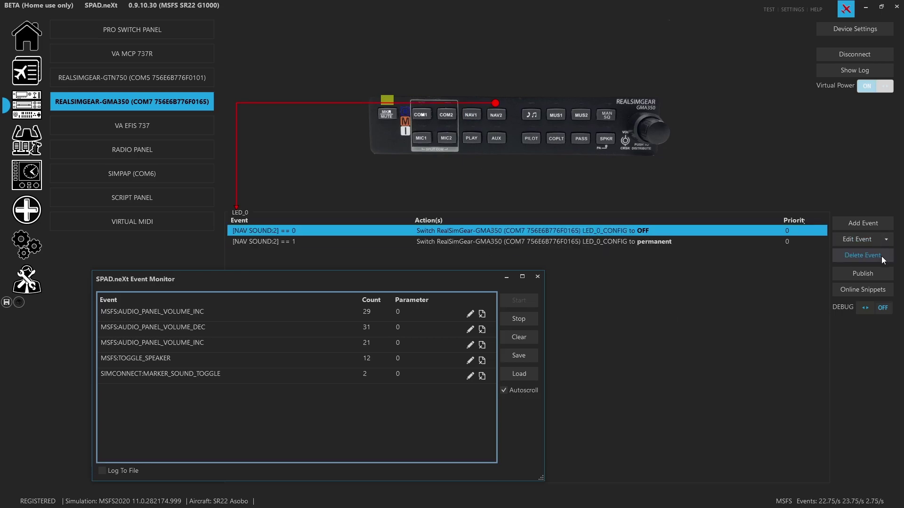
{"action": "left_click", "coordinate": [869, 254]}
{"action": "left_click", "coordinate": [869, 254]}
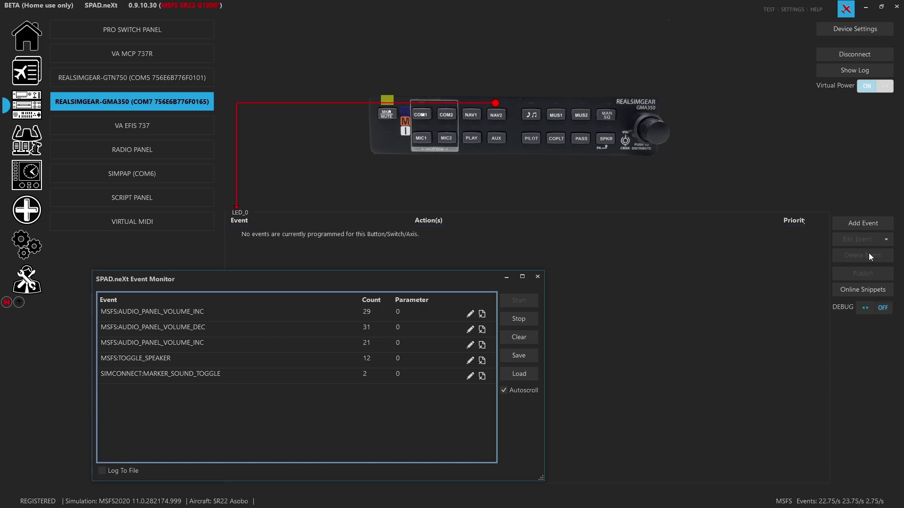
- Copy all of LED_1's NAV1 LED events and paste them into LED_0
{"action": "left_click", "coordinate": [472, 105]}
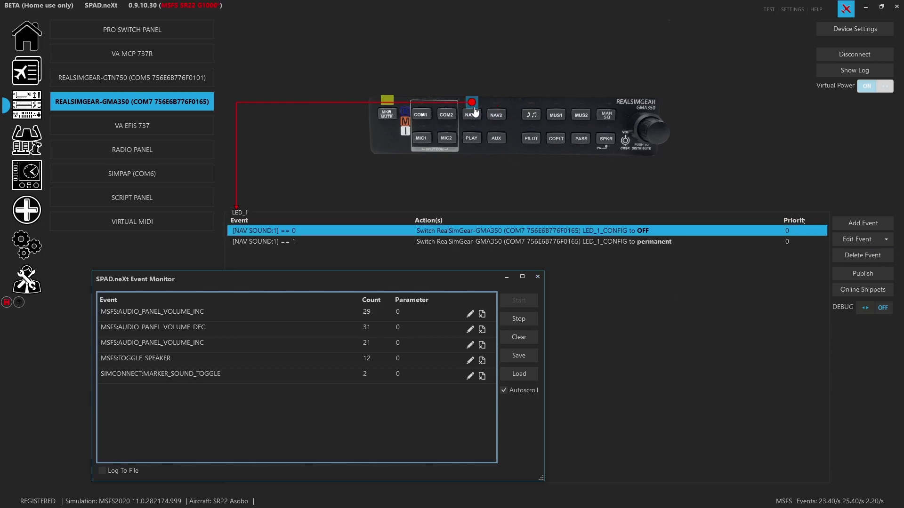
{"action": "left_click", "coordinate": [889, 242]}
{"action": "mouse_move", "coordinate": [869, 253]}
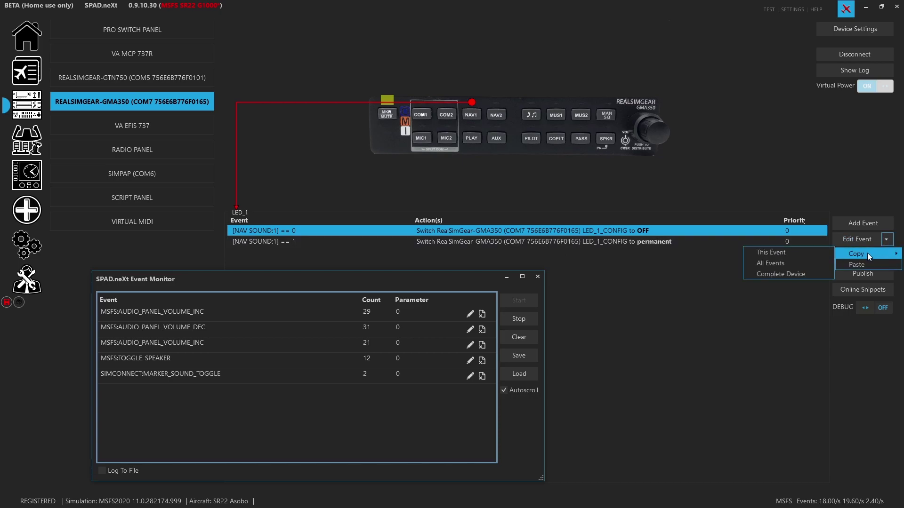
{"action": "left_click", "coordinate": [795, 259]}
{"action": "left_click", "coordinate": [495, 105]}
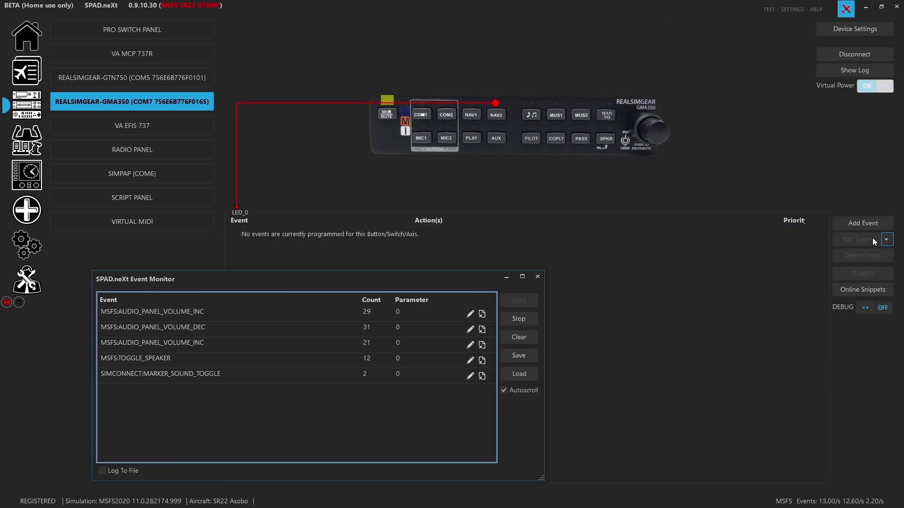
{"action": "left_click", "coordinate": [886, 239]}
{"action": "left_click", "coordinate": [852, 264]}
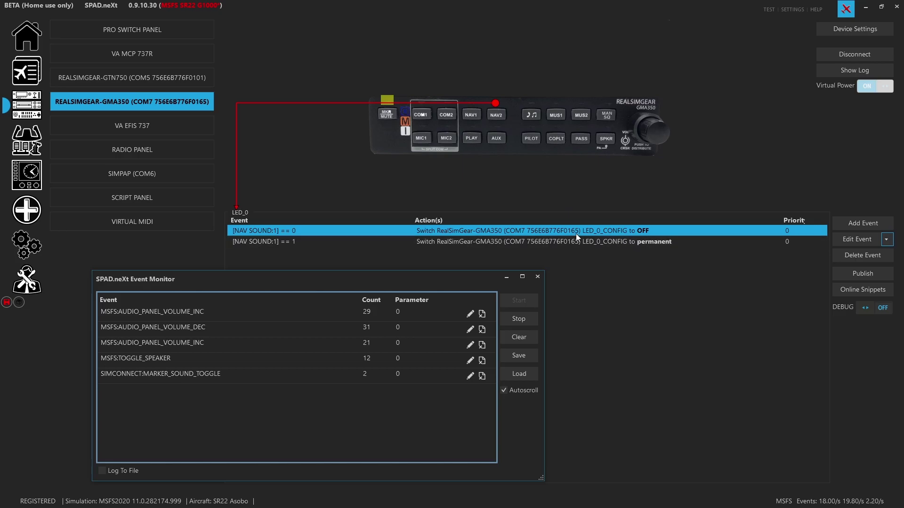
{"action": "double_click", "coordinate": [300, 229]}
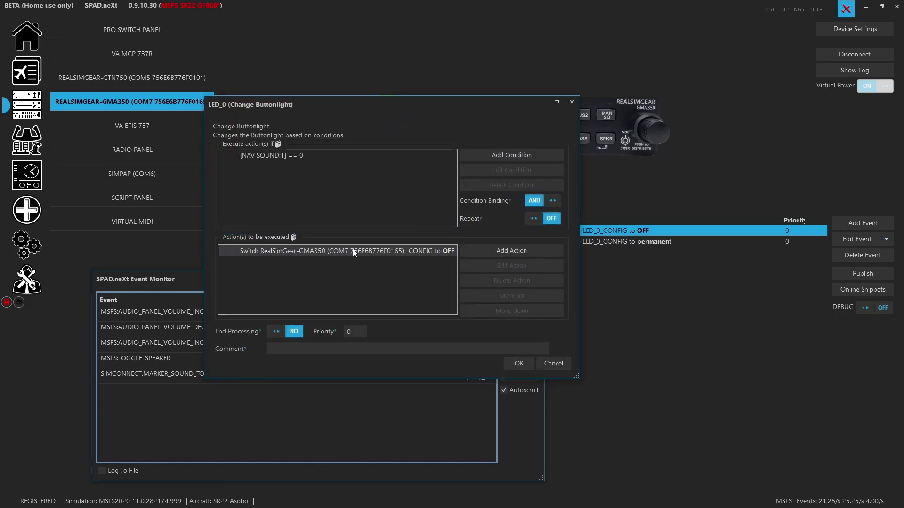
- Change the OFF rule's condition to NAV SOUND:2 equals 0 and save it
{"action": "double_click", "coordinate": [297, 158]}
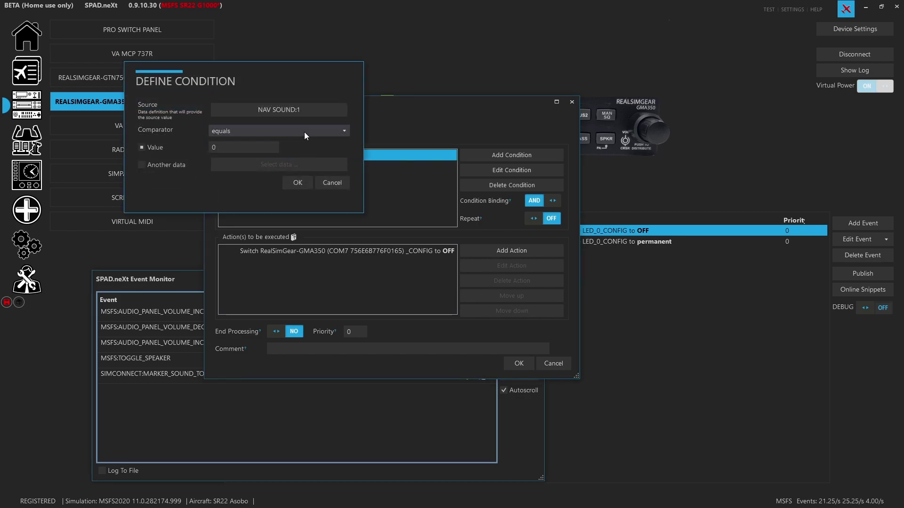
{"action": "left_click", "coordinate": [292, 108]}
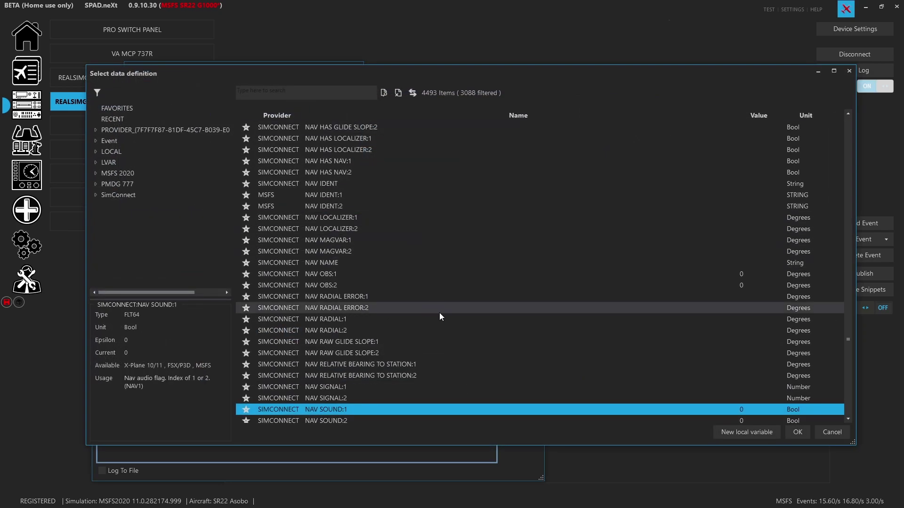
{"action": "scroll", "coordinate": [439, 312], "scroll_direction": "down", "scroll_amount": 6}
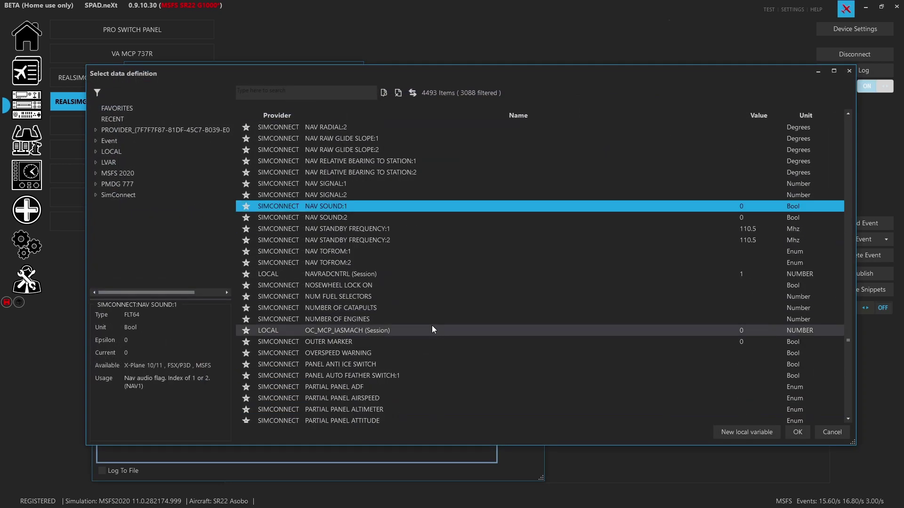
{"action": "left_click", "coordinate": [345, 217]}
{"action": "double_click", "coordinate": [345, 217]}
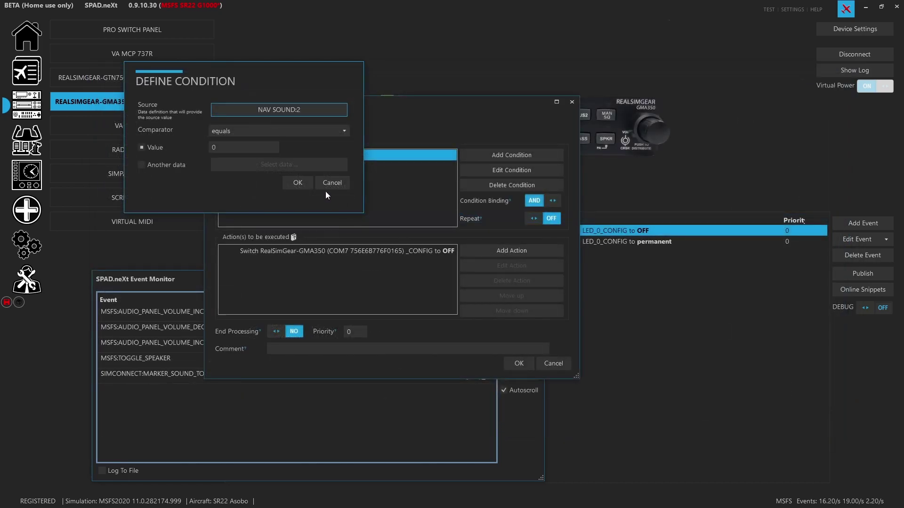
{"action": "left_click", "coordinate": [306, 181]}
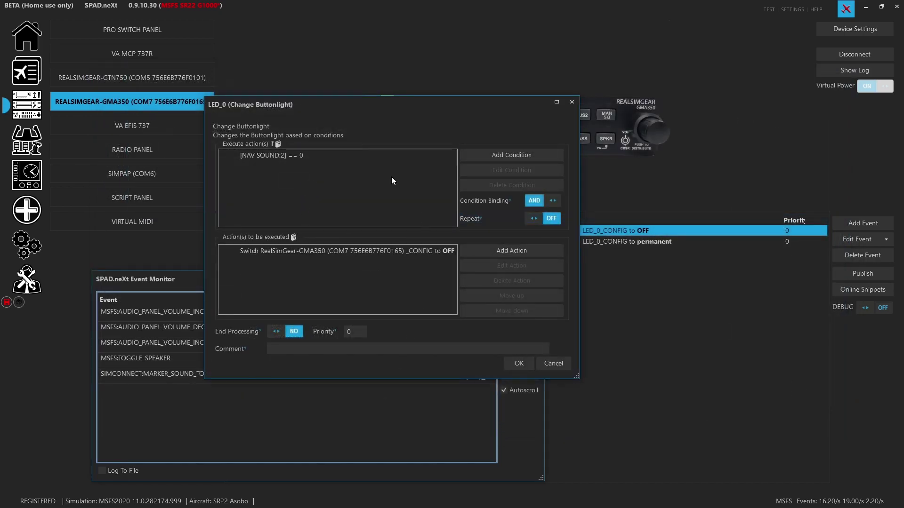
{"action": "left_click", "coordinate": [513, 366]}
- Change the permanent rule's condition to NAV SOUND:2 equals 1 and save it
{"action": "left_click", "coordinate": [298, 239]}
{"action": "double_click", "coordinate": [266, 238]}
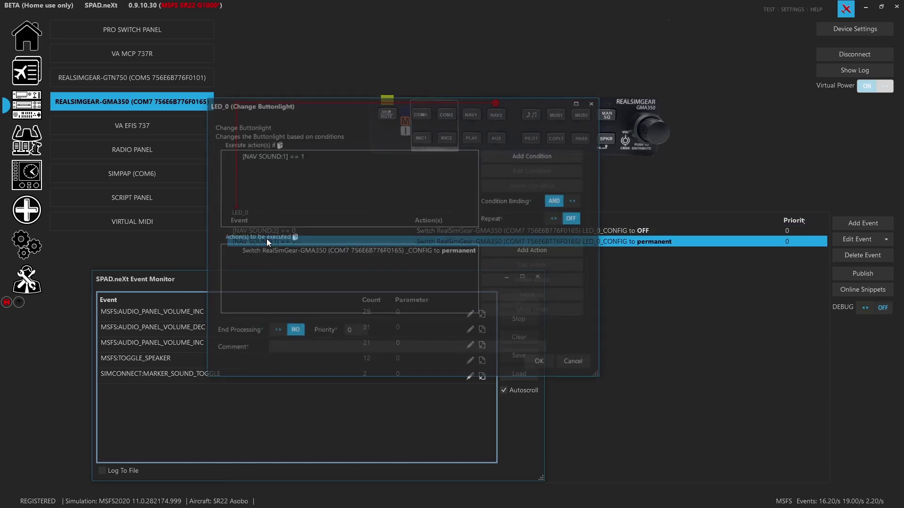
{"action": "double_click", "coordinate": [275, 155]}
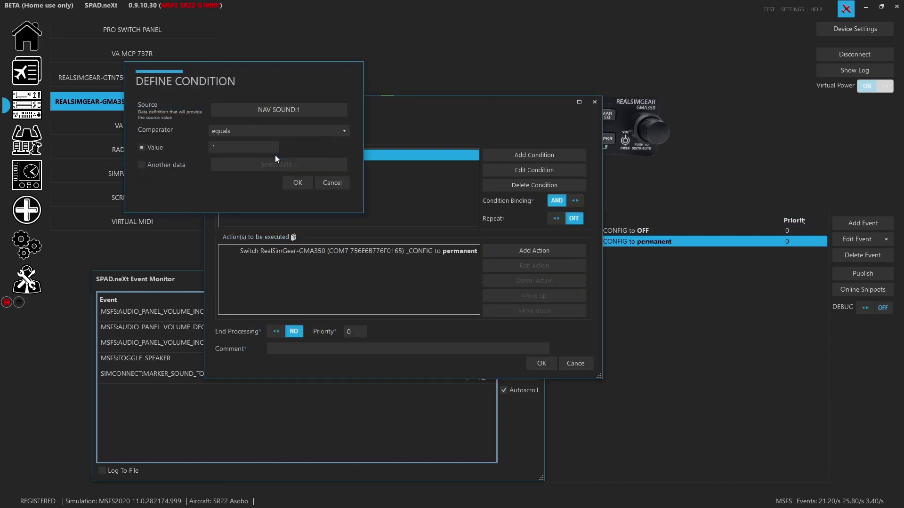
{"action": "left_click", "coordinate": [271, 109]}
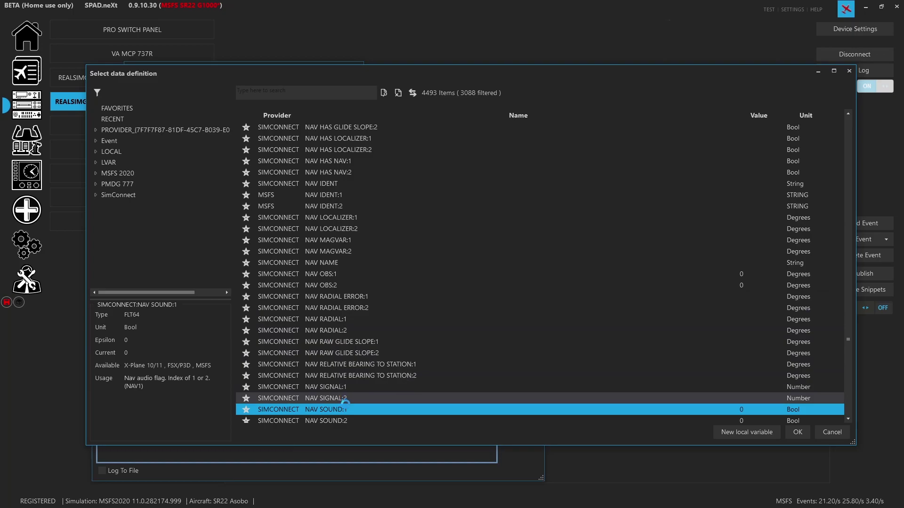
{"action": "left_click", "coordinate": [346, 419]}
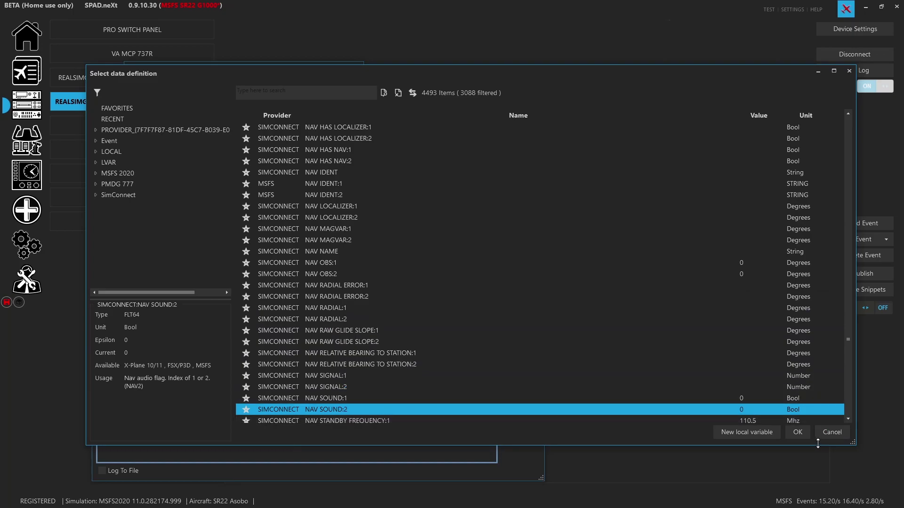
{"action": "left_click", "coordinate": [800, 436]}
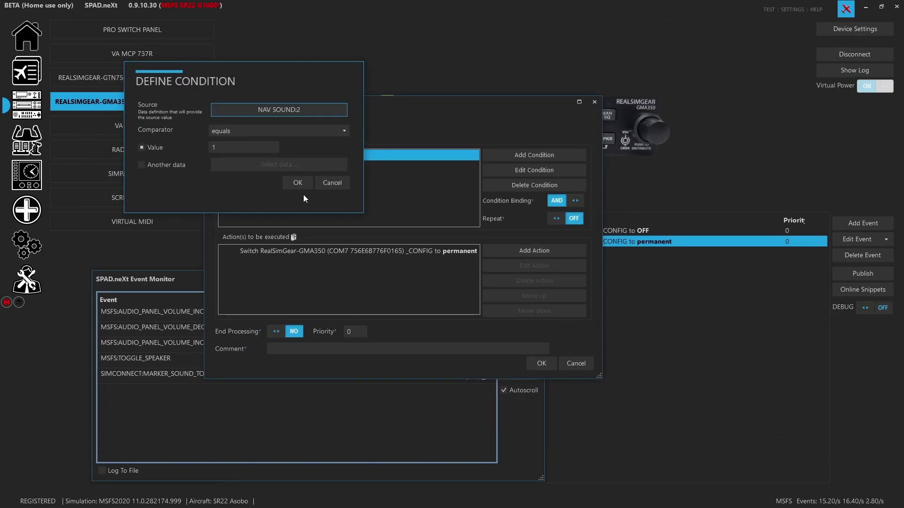
{"action": "left_click", "coordinate": [295, 184]}
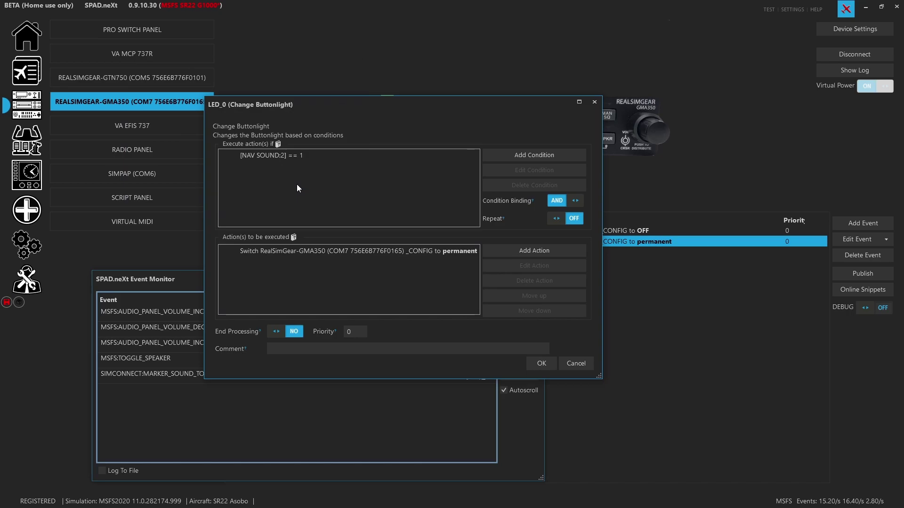
{"action": "left_click", "coordinate": [545, 365]}
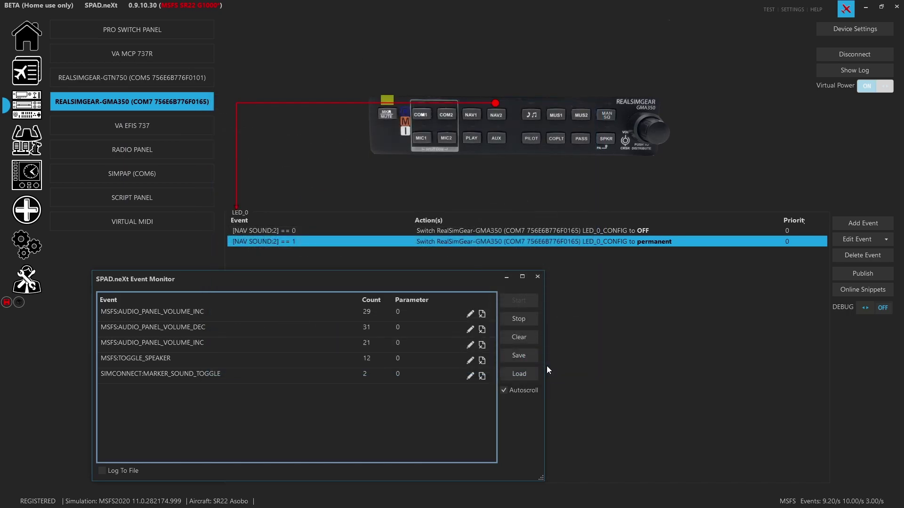
{"action": "left_click", "coordinate": [621, 231]}
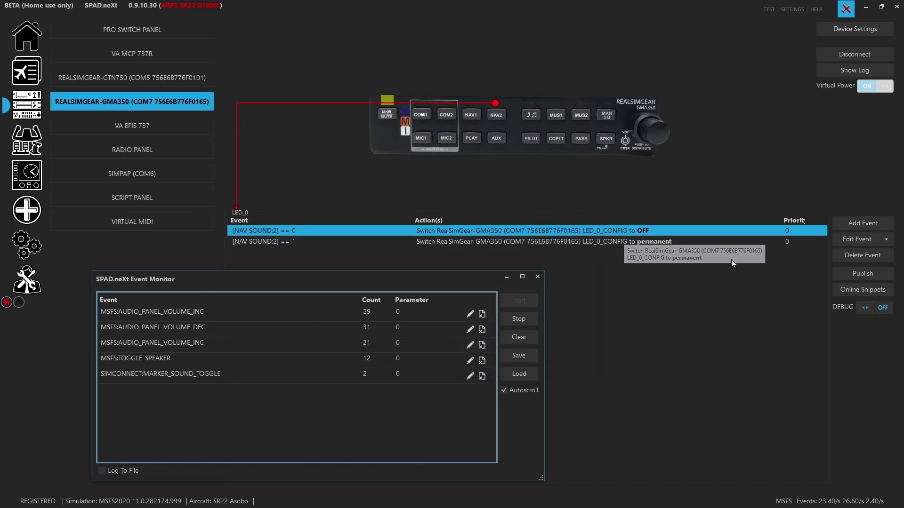
- Delete LED_0's old events and add a Change Buttonlight event setting LED_0_CONFIG to OFF, with a condition
{"action": "left_click", "coordinate": [867, 258]}
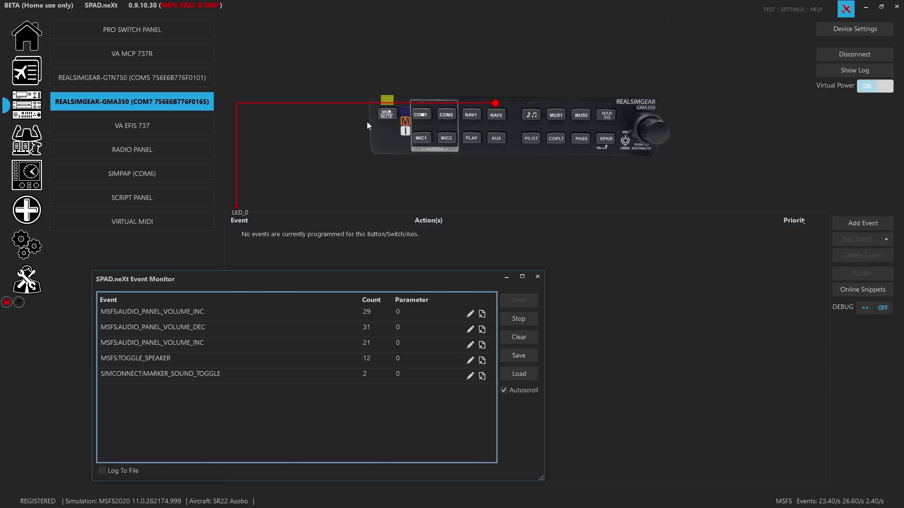
{"action": "left_click", "coordinate": [863, 224]}
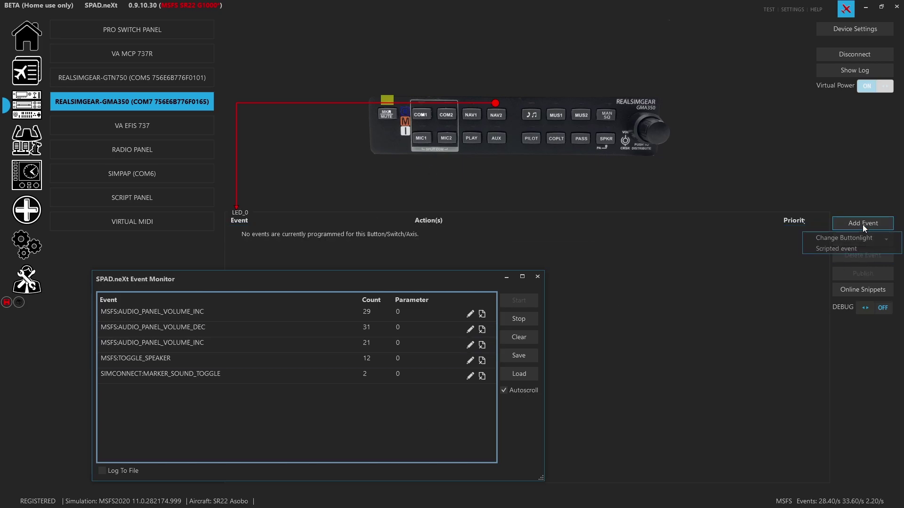
{"action": "left_click", "coordinate": [841, 238]}
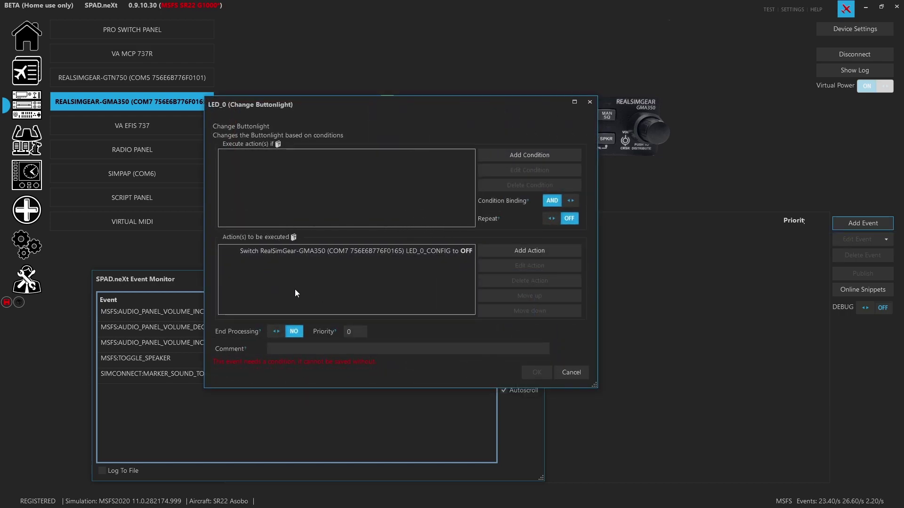
{"action": "left_click", "coordinate": [499, 153]}
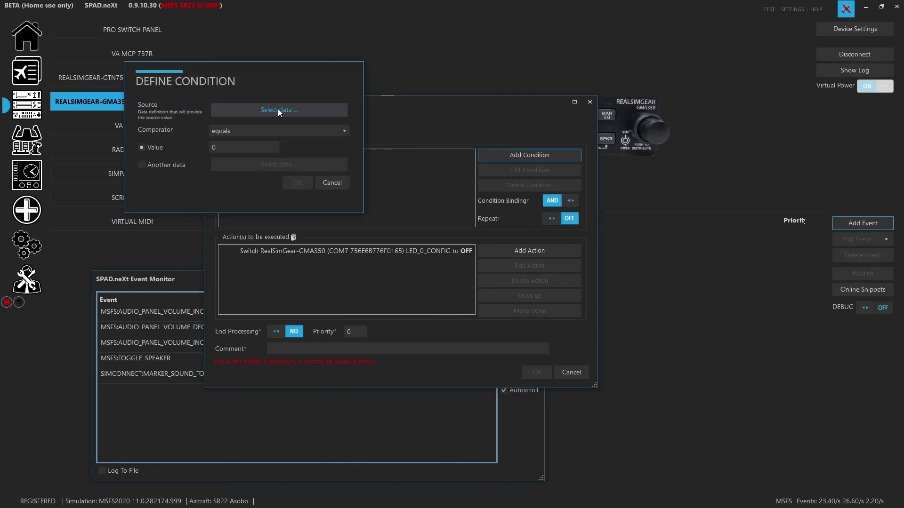
{"action": "left_click", "coordinate": [278, 110]}
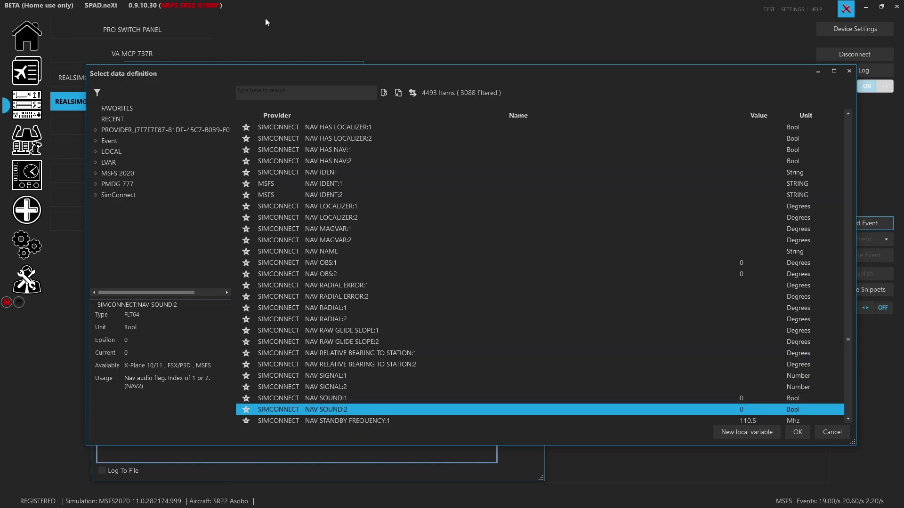
- Search the data definitions for 'nav' and scroll through the results
{"action": "left_click", "coordinate": [304, 93]}
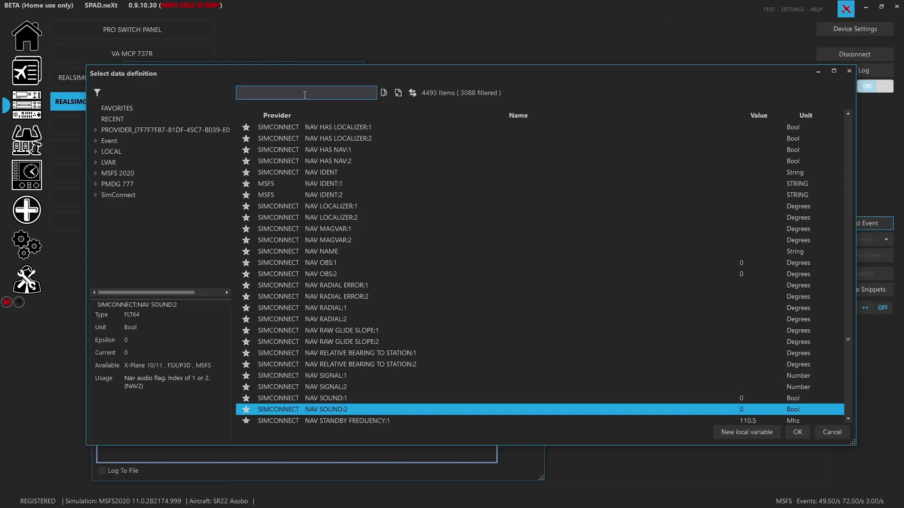
{"action": "type", "text": "nav"}
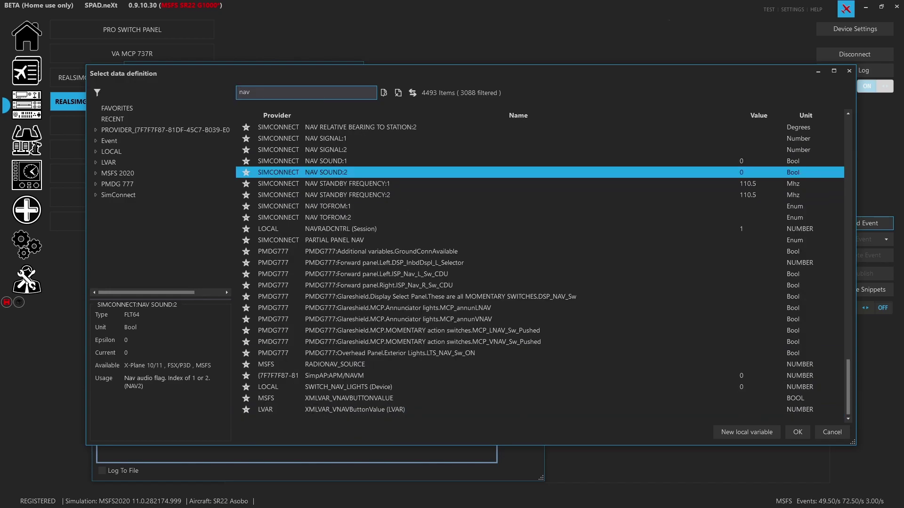
{"action": "scroll", "coordinate": [410, 264], "scroll_direction": "up", "scroll_amount": 20}
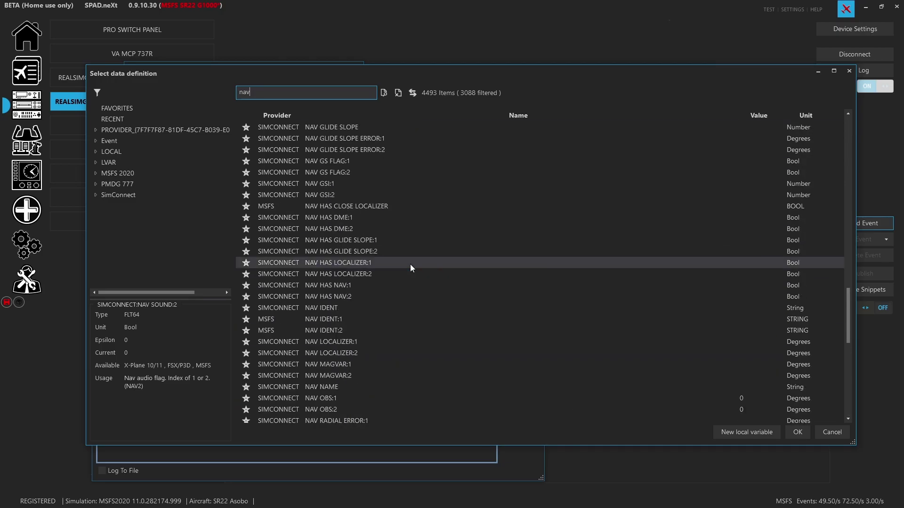
{"action": "scroll", "coordinate": [410, 264], "scroll_direction": "up", "scroll_amount": 3}
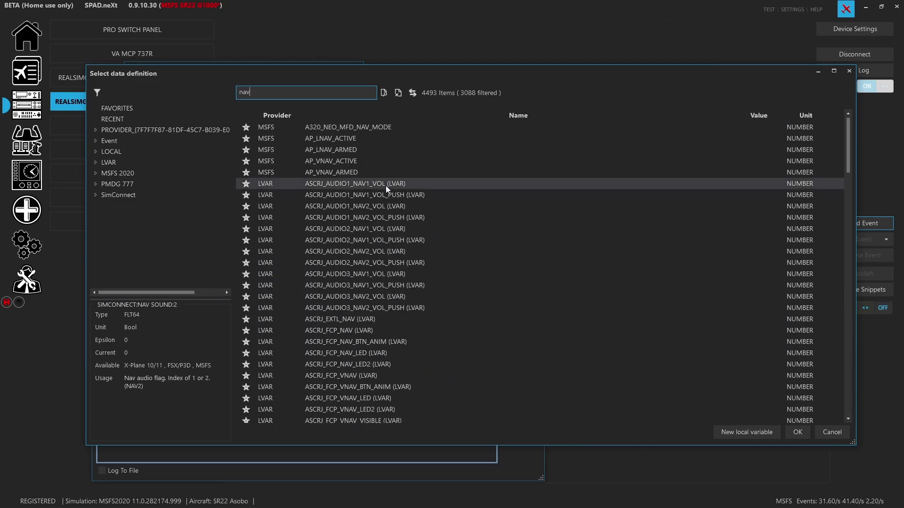
{"action": "scroll", "coordinate": [382, 244], "scroll_direction": "down", "scroll_amount": 8}
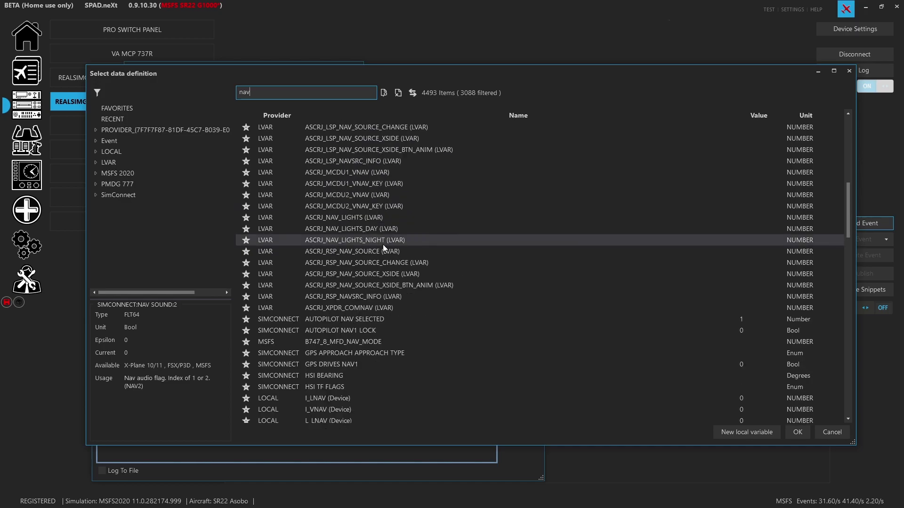
{"action": "scroll", "coordinate": [382, 244], "scroll_direction": "down", "scroll_amount": 4}
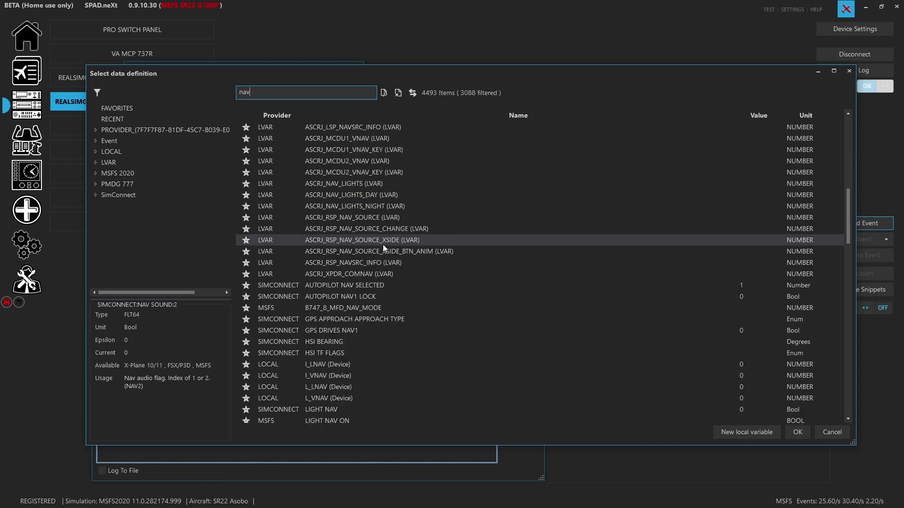
{"action": "scroll", "coordinate": [383, 244], "scroll_direction": "down", "scroll_amount": 15}
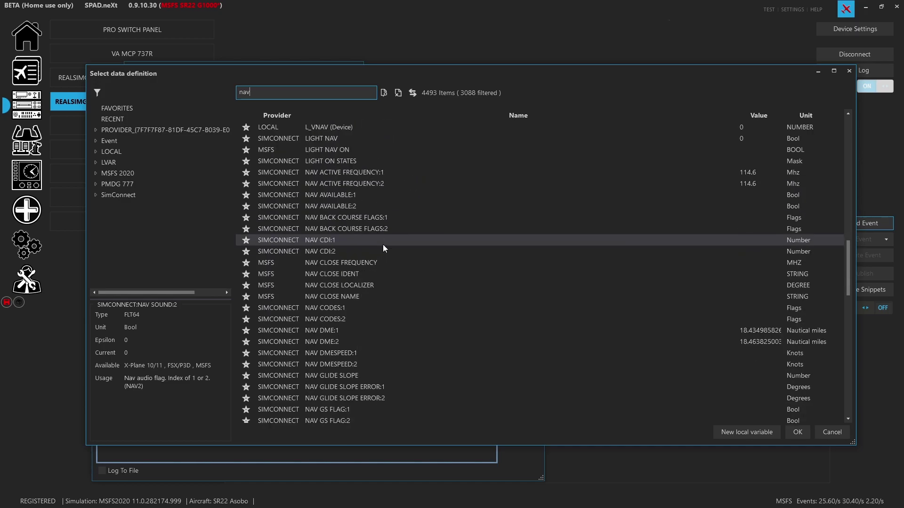
{"action": "scroll", "coordinate": [383, 244], "scroll_direction": "down", "scroll_amount": 5}
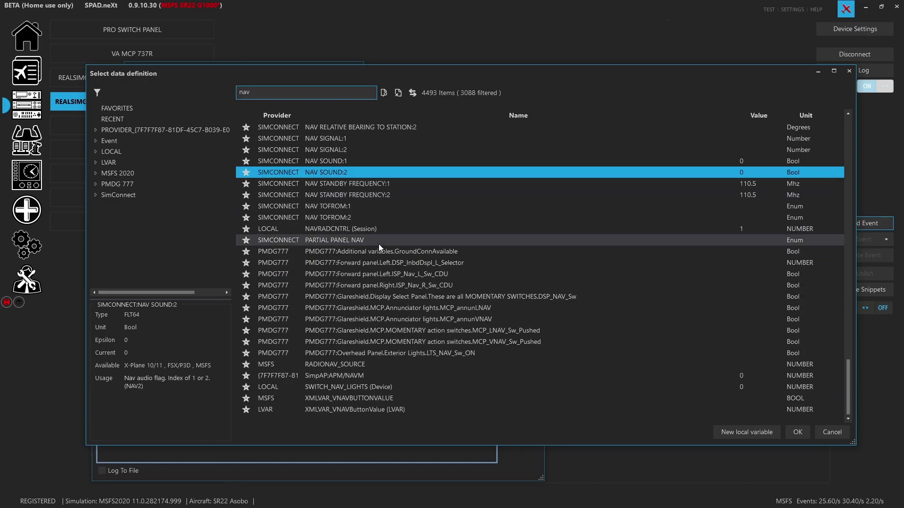
- Search for 'sound' instead and make NAV SOUND:2 the condition source
{"action": "double_click", "coordinate": [282, 94]}
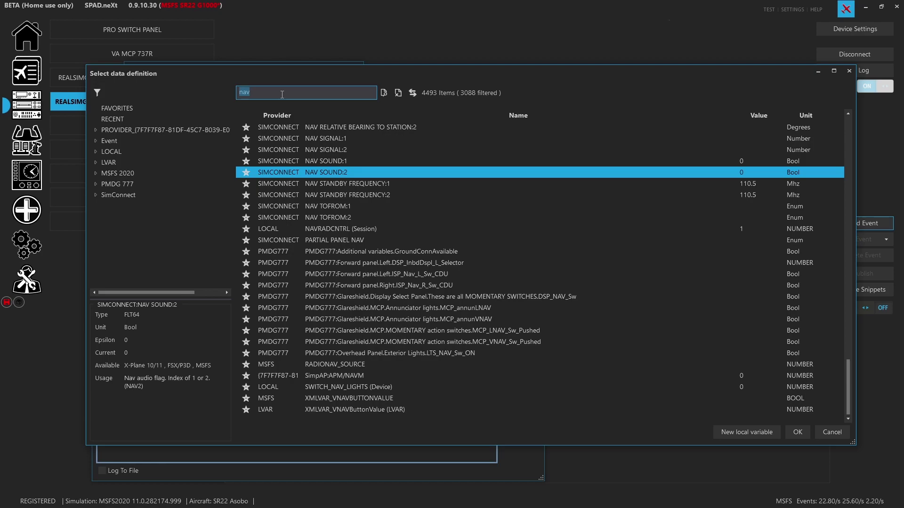
{"action": "type", "text": "sound"}
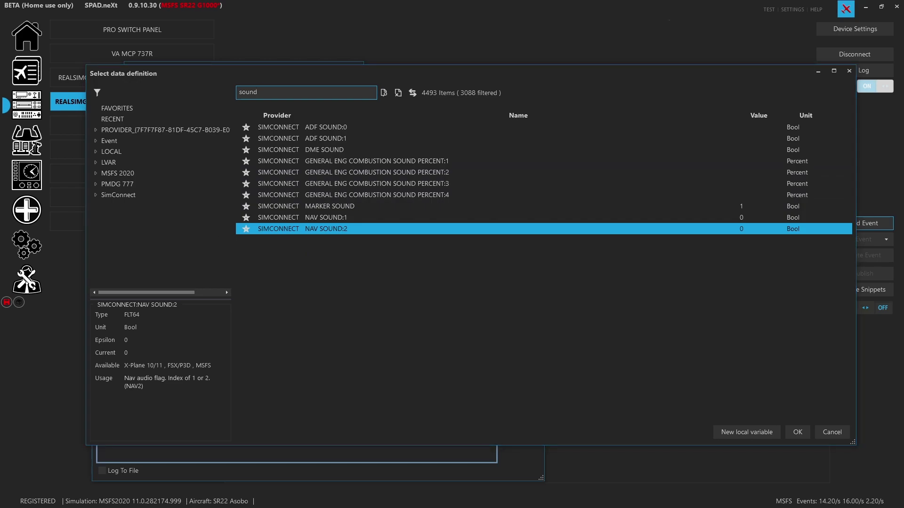
{"action": "left_click", "coordinate": [359, 218]}
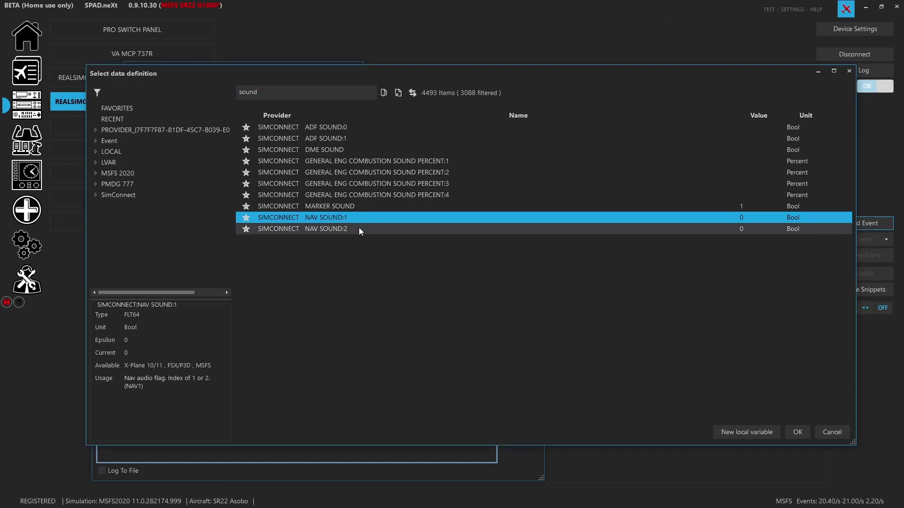
{"action": "left_click", "coordinate": [359, 230]}
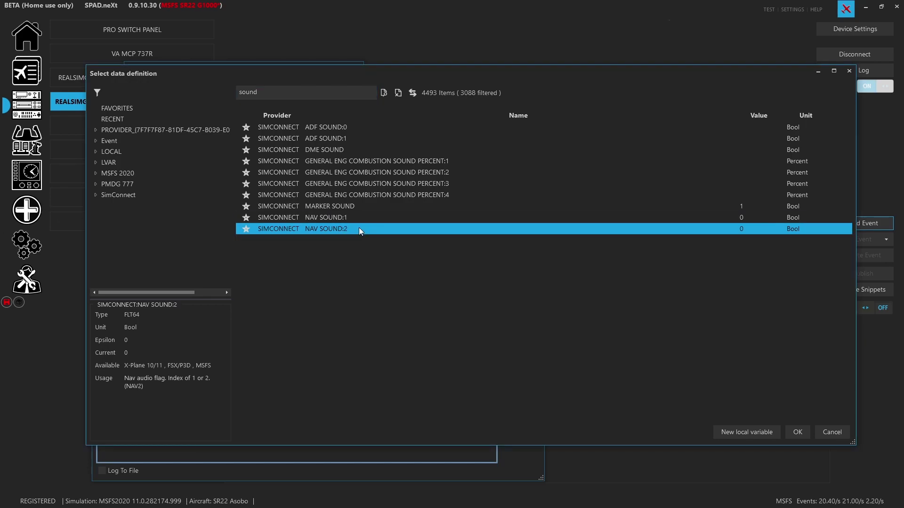
{"action": "double_click", "coordinate": [327, 228]}
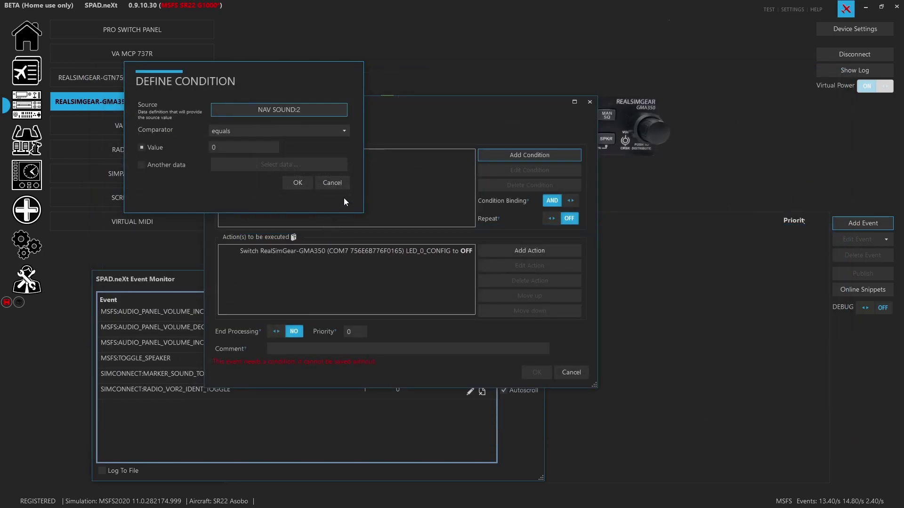
- Confirm the NAV SOUND:2 equals 0 condition, then reopen it to browse its data source
{"action": "left_click", "coordinate": [302, 185]}
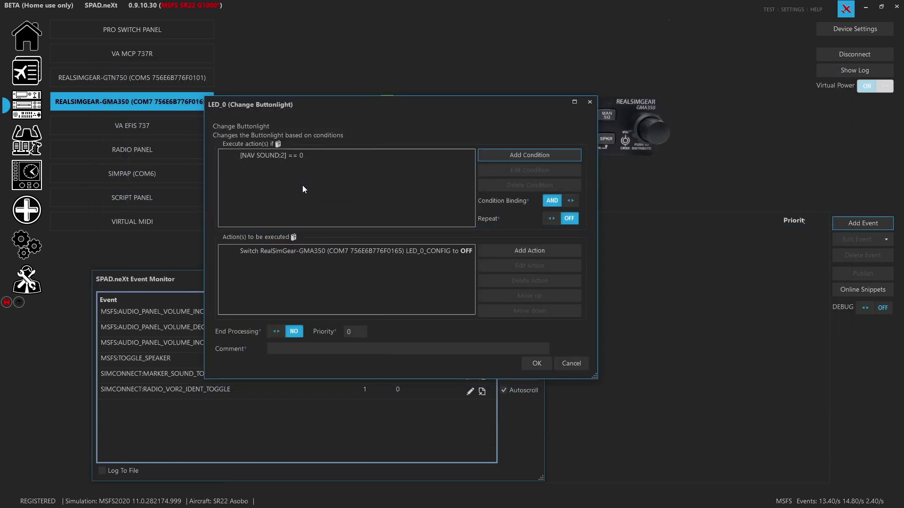
{"action": "left_click", "coordinate": [298, 157]}
{"action": "double_click", "coordinate": [298, 157]}
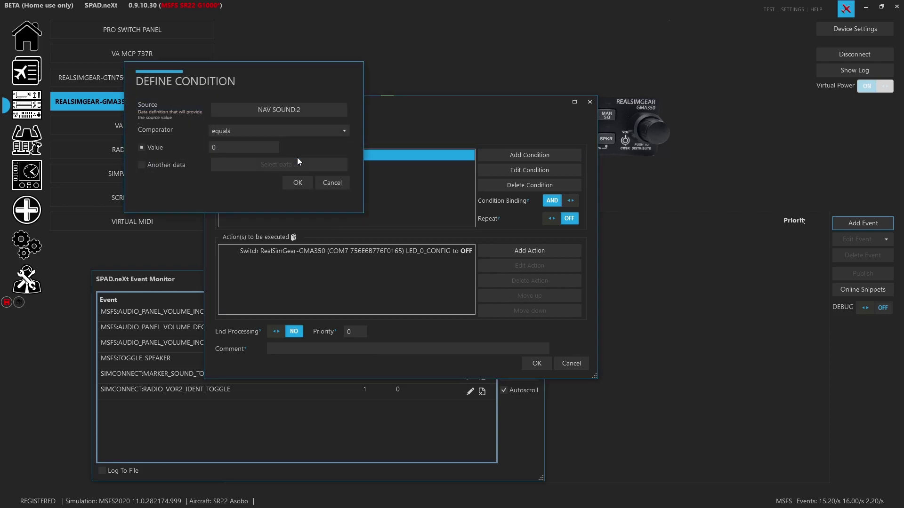
{"action": "left_click", "coordinate": [256, 113]}
{"action": "scroll", "coordinate": [366, 318], "scroll_direction": "down", "scroll_amount": 4}
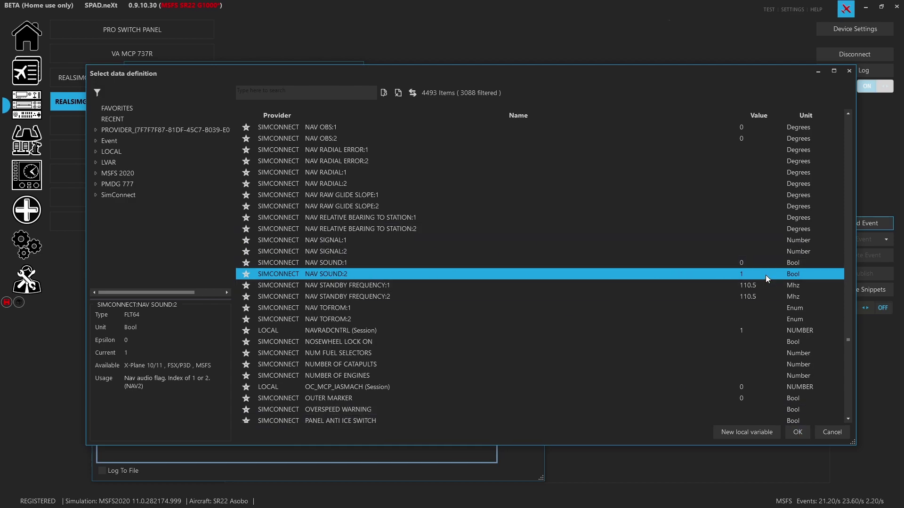
- Keep NAV SOUND:2 as the source and save the LED_0 OFF event
{"action": "left_click", "coordinate": [724, 265]}
{"action": "left_click", "coordinate": [723, 271]}
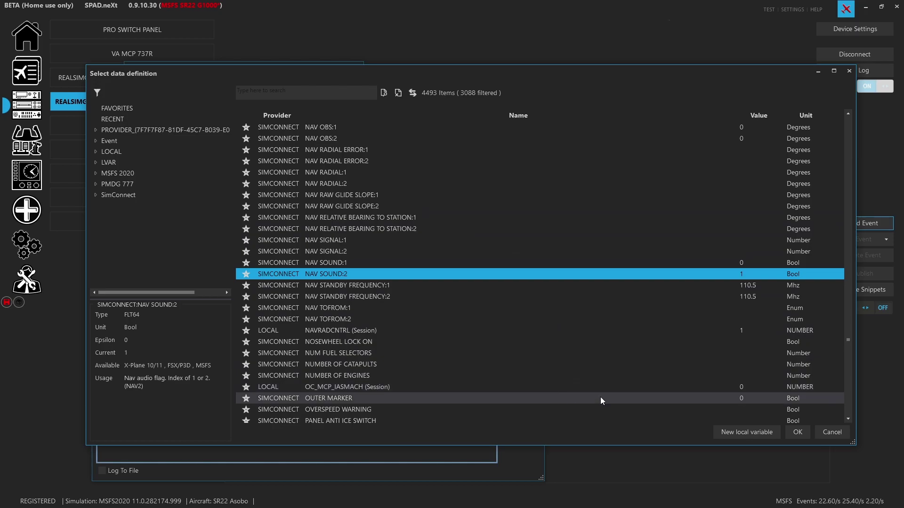
{"action": "left_click", "coordinate": [793, 435]}
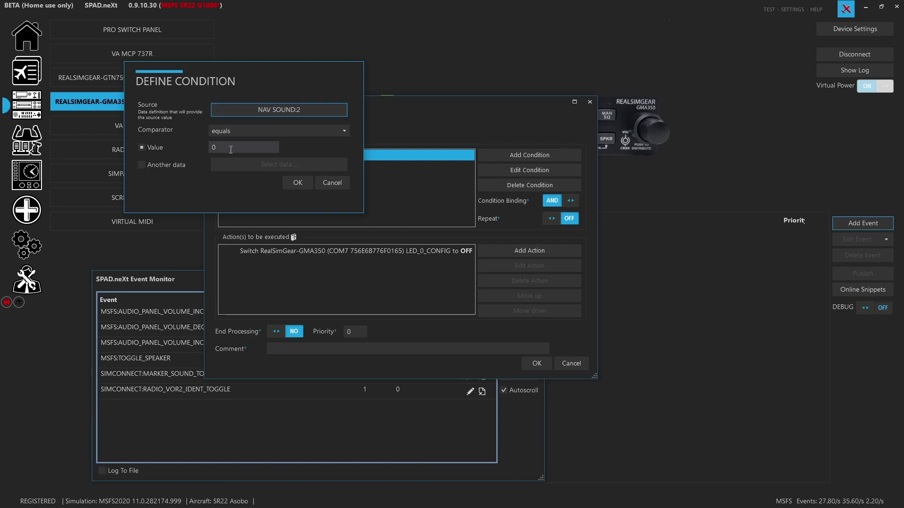
{"action": "left_click", "coordinate": [301, 180]}
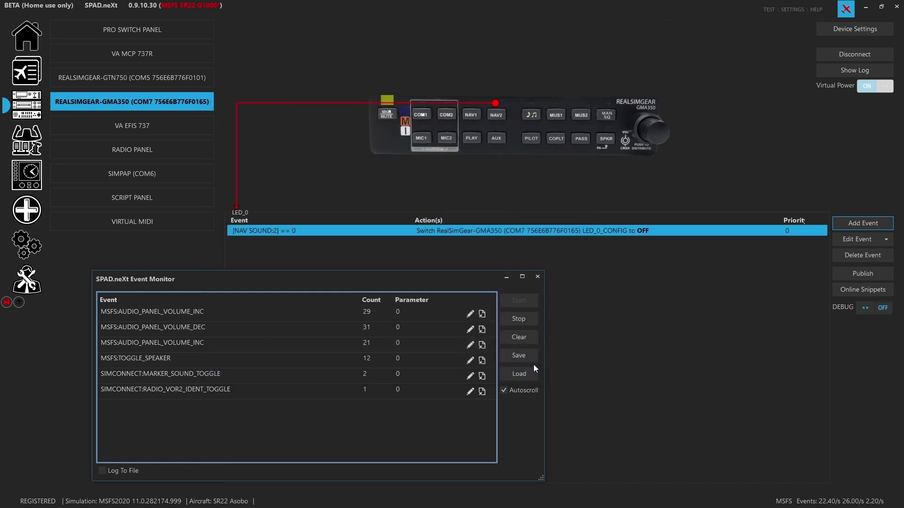
{"action": "left_click", "coordinate": [536, 364]}
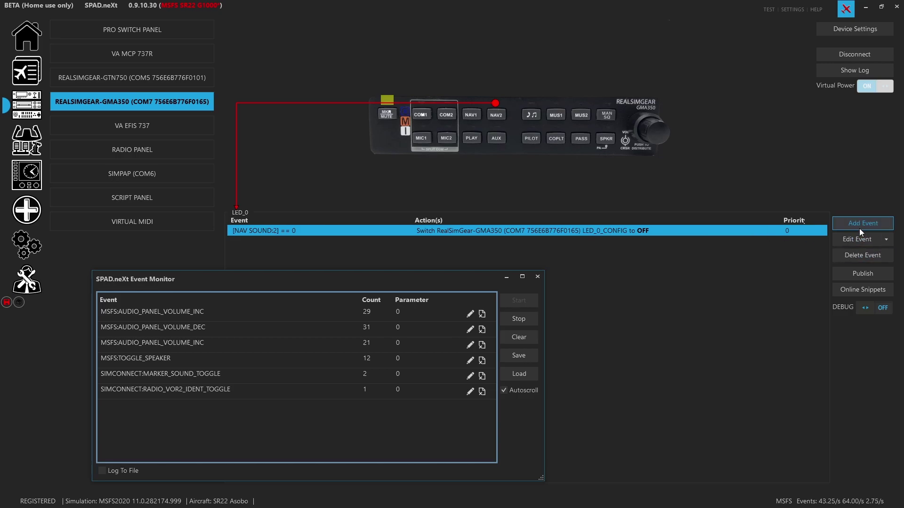
- Add a second LED_0 event with the condition NAV SOUND:2 equals 1
{"action": "left_click", "coordinate": [841, 238]}
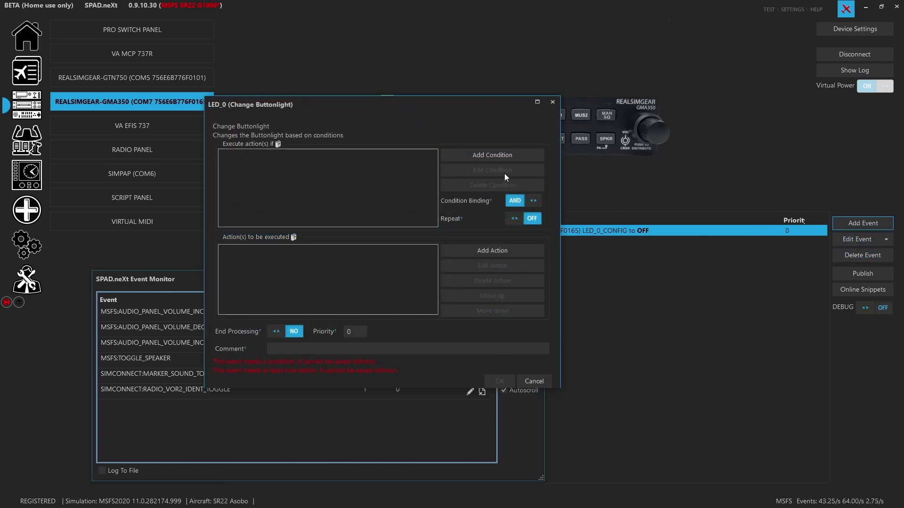
{"action": "left_click", "coordinate": [489, 152]}
{"action": "left_click", "coordinate": [284, 108]}
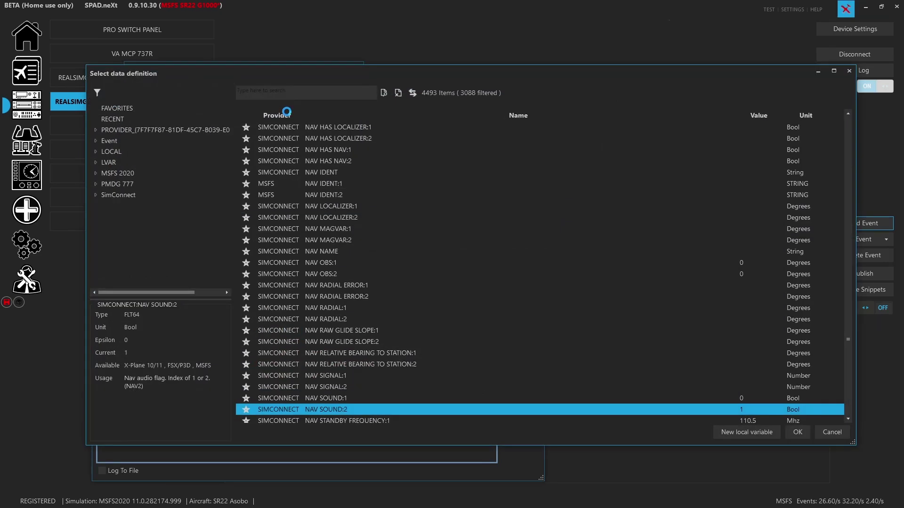
{"action": "double_click", "coordinate": [343, 409]}
{"action": "left_click", "coordinate": [251, 148]}
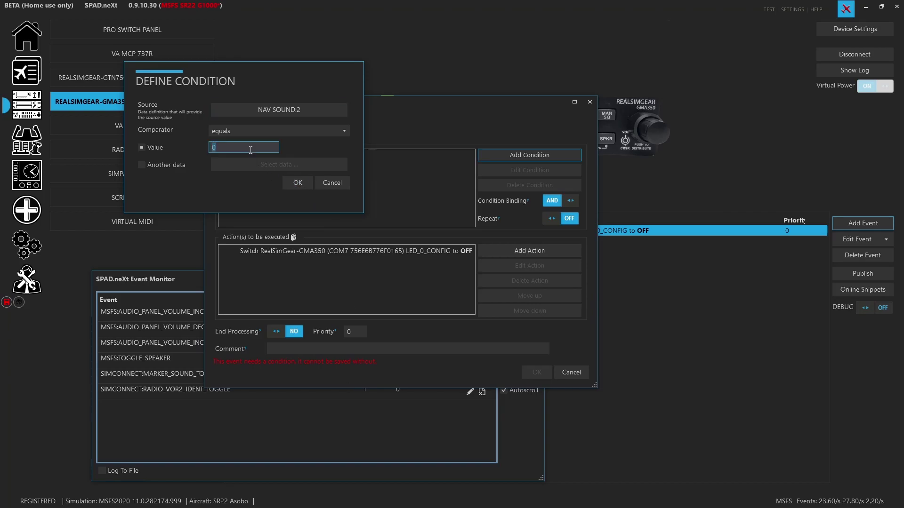
{"action": "type", "text": "1"}
{"action": "left_click", "coordinate": [297, 183]}
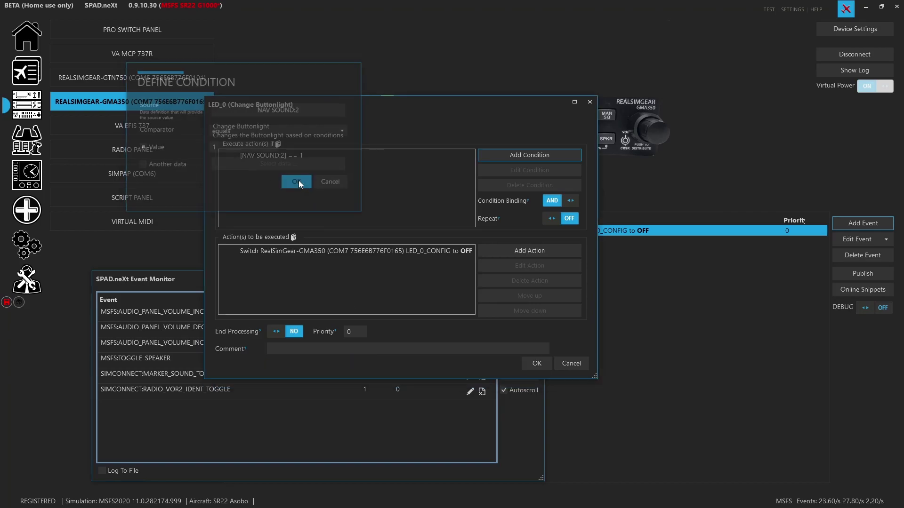
- Set its light action to ON with Flash Mode permanent and save the event
{"action": "double_click", "coordinate": [345, 251]}
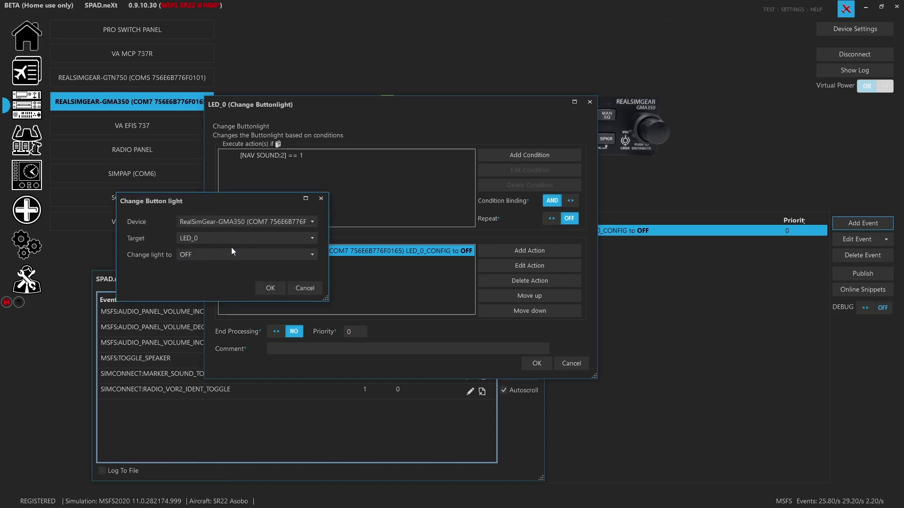
{"action": "left_click", "coordinate": [230, 254]}
{"action": "left_click", "coordinate": [227, 266]}
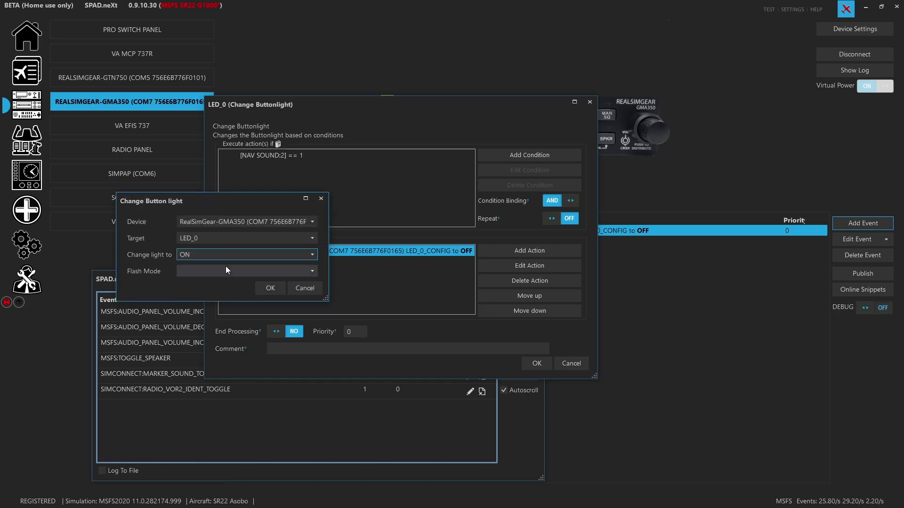
{"action": "left_click", "coordinate": [222, 272]}
{"action": "left_click", "coordinate": [219, 282]}
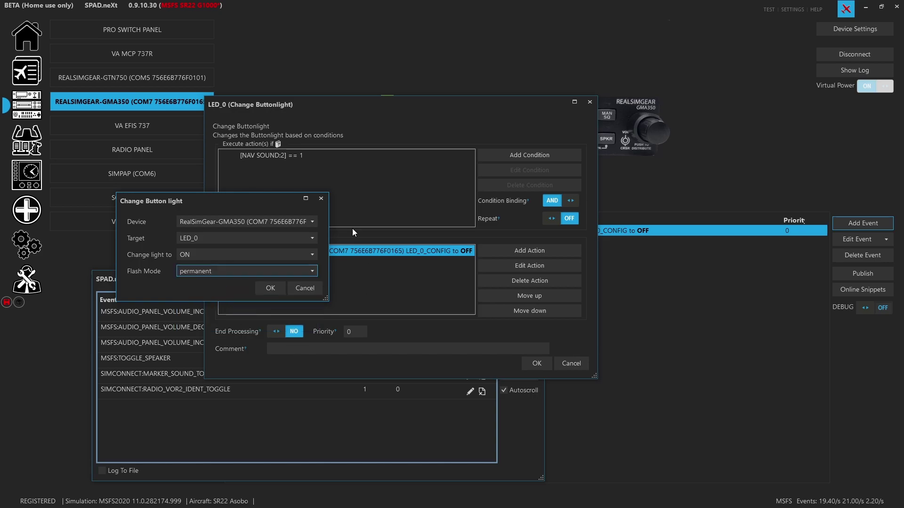
{"action": "left_click", "coordinate": [261, 289]}
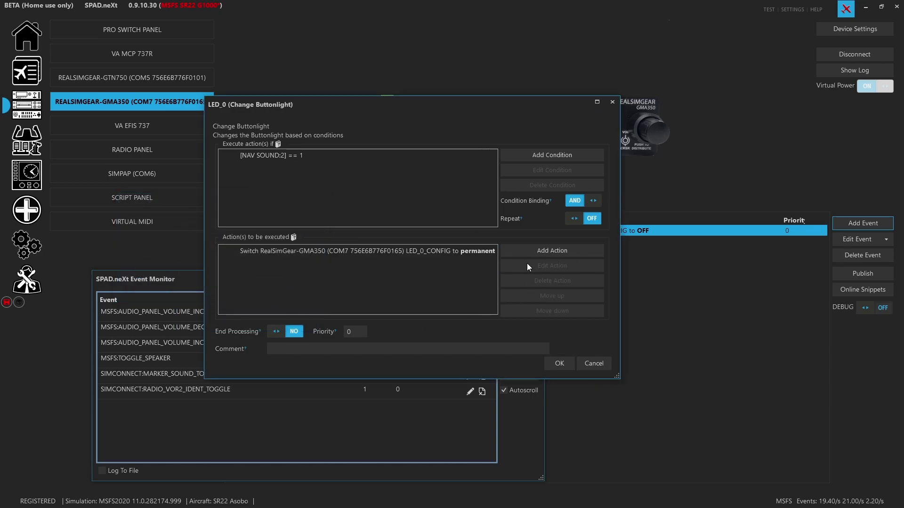
{"action": "left_click", "coordinate": [559, 364]}
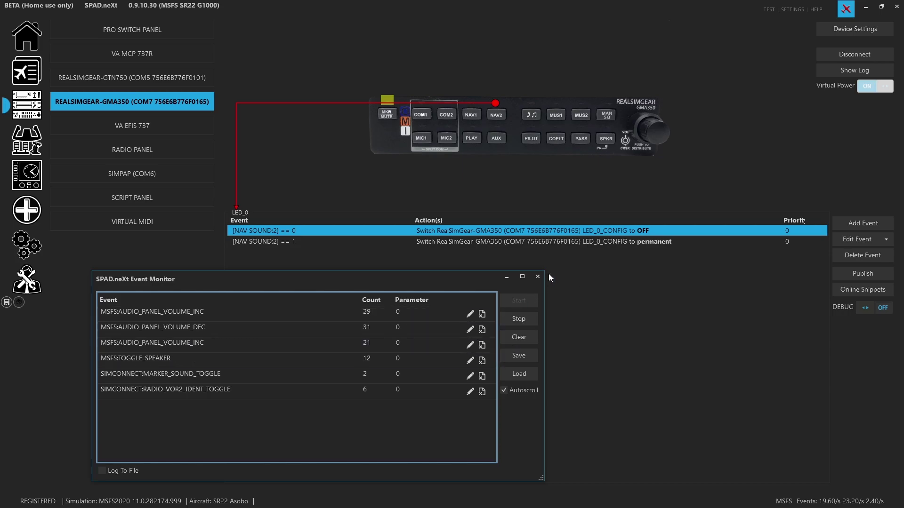
- Show the events of LED_5 beside COM1 and open its OUTER MARKER equals 0 rule
{"action": "left_click", "coordinate": [404, 113]}
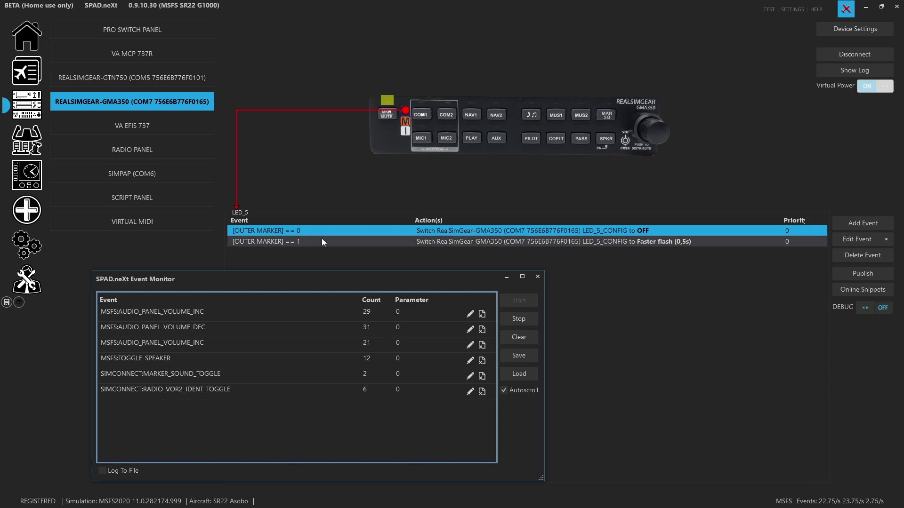
{"action": "double_click", "coordinate": [295, 232]}
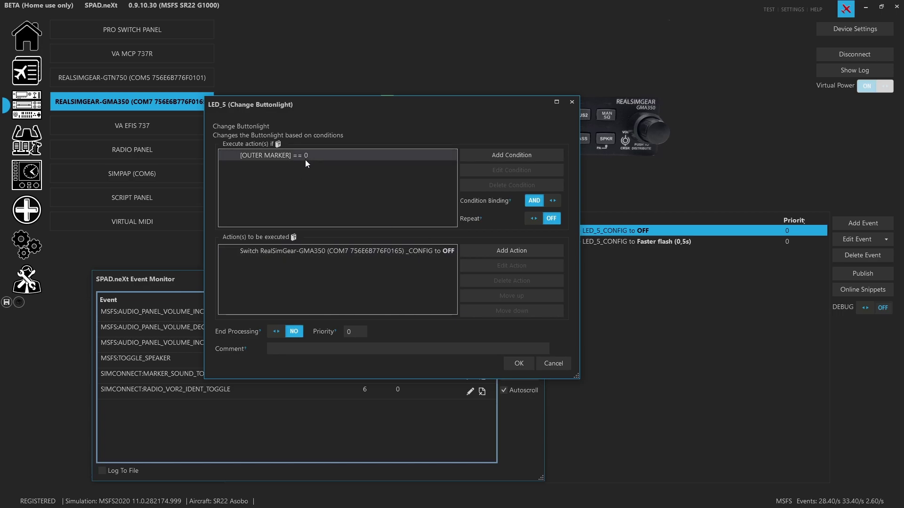
{"action": "left_click", "coordinate": [563, 361]}
{"action": "double_click", "coordinate": [290, 240]}
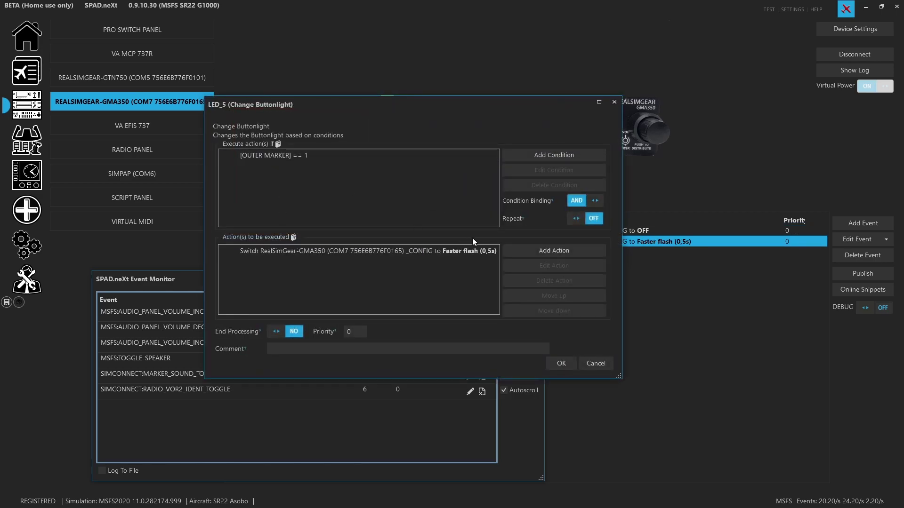
{"action": "double_click", "coordinate": [473, 252]}
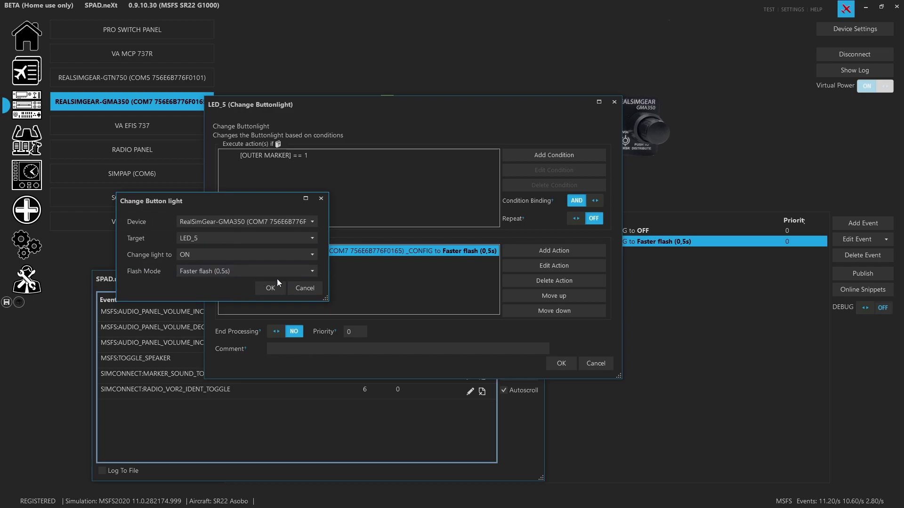
{"action": "left_click", "coordinate": [308, 288]}
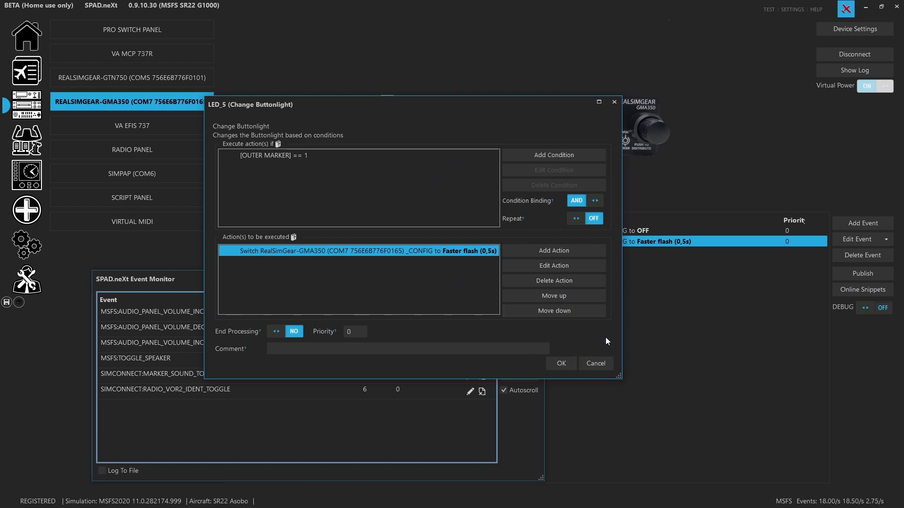
{"action": "left_click", "coordinate": [604, 367]}
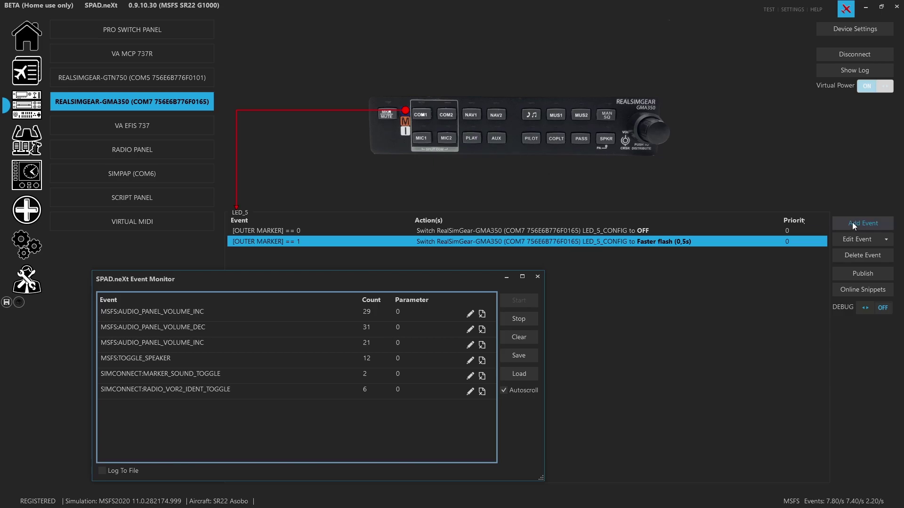
- Use the event copy options, then open LED_6's MIDDLE MARKER == 0 event
{"action": "left_click", "coordinate": [885, 237]}
{"action": "mouse_move", "coordinate": [868, 250]}
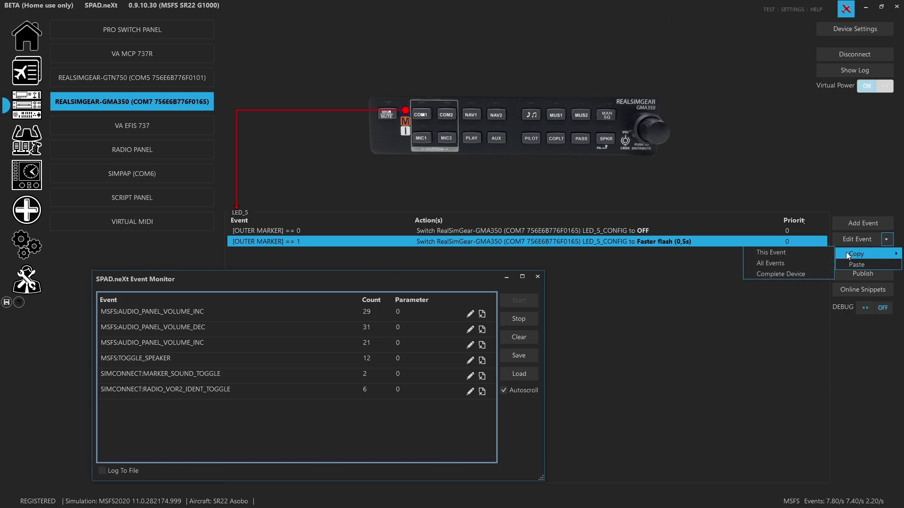
{"action": "left_click", "coordinate": [809, 263]}
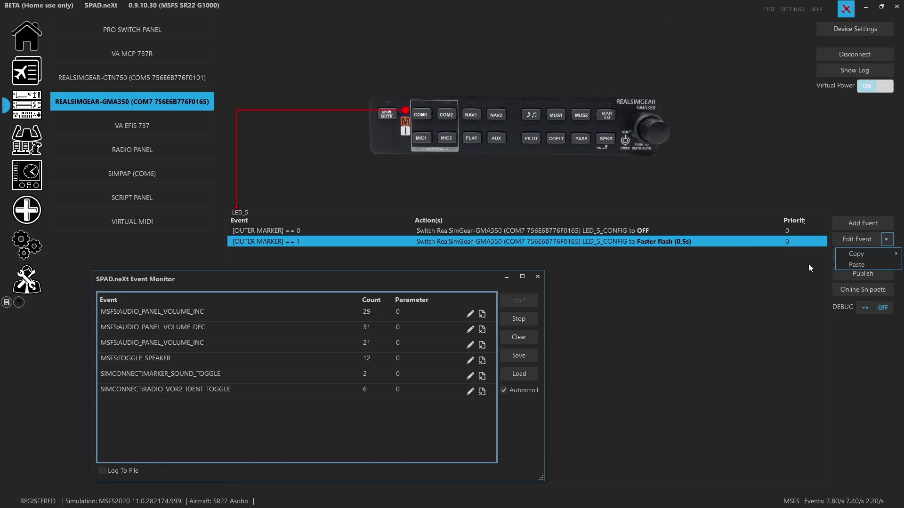
{"action": "left_click", "coordinate": [405, 121]}
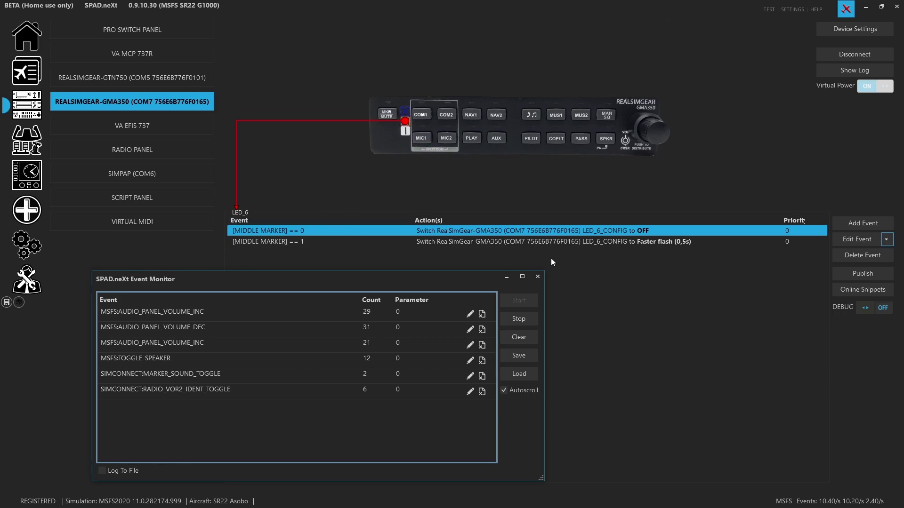
{"action": "double_click", "coordinate": [273, 232]}
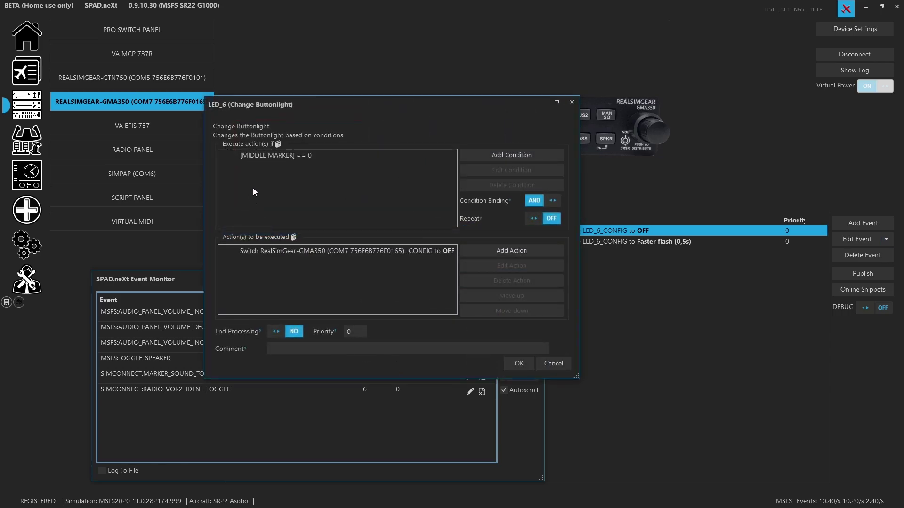
- Check the MIDDLE MARKER source by searching 'marker', close everything unchanged, and show MIC1's mapping
{"action": "double_click", "coordinate": [287, 150]}
{"action": "left_click", "coordinate": [297, 113]}
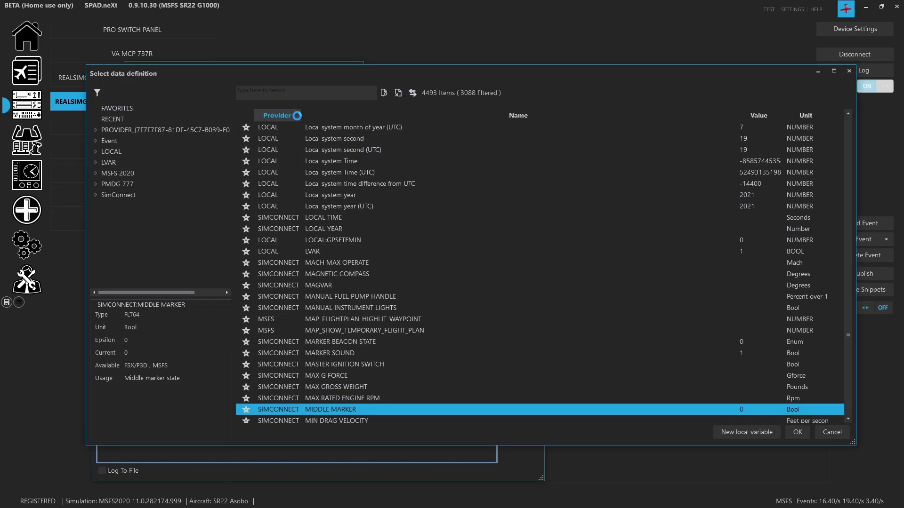
{"action": "scroll", "coordinate": [383, 366], "scroll_direction": "down", "scroll_amount": 3}
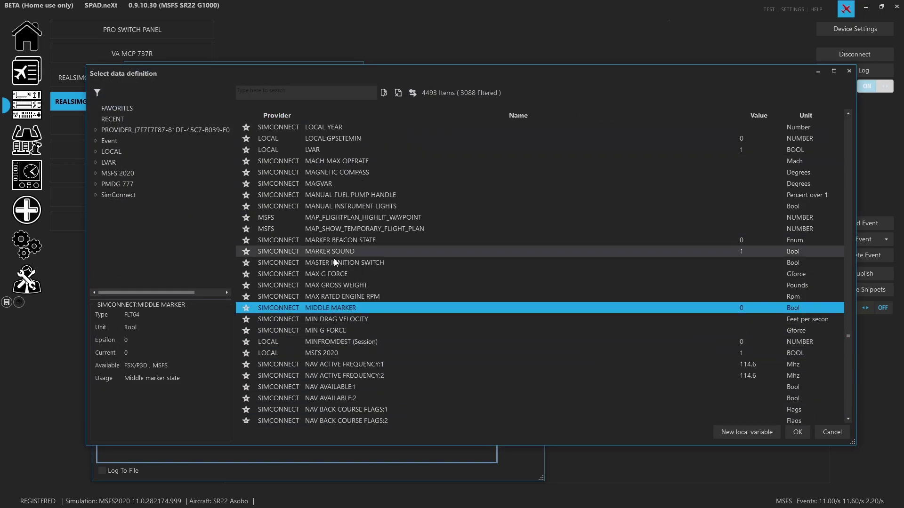
{"action": "left_click", "coordinate": [301, 93]}
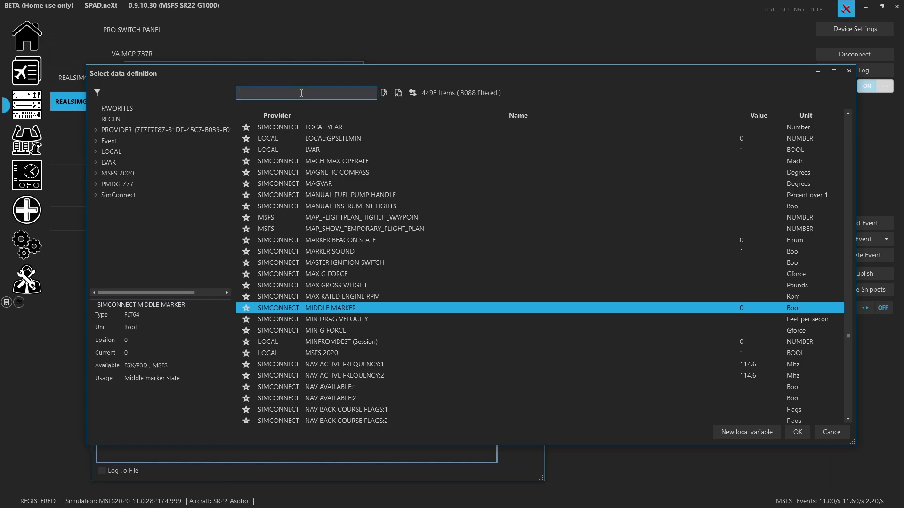
{"action": "type", "text": "marker"}
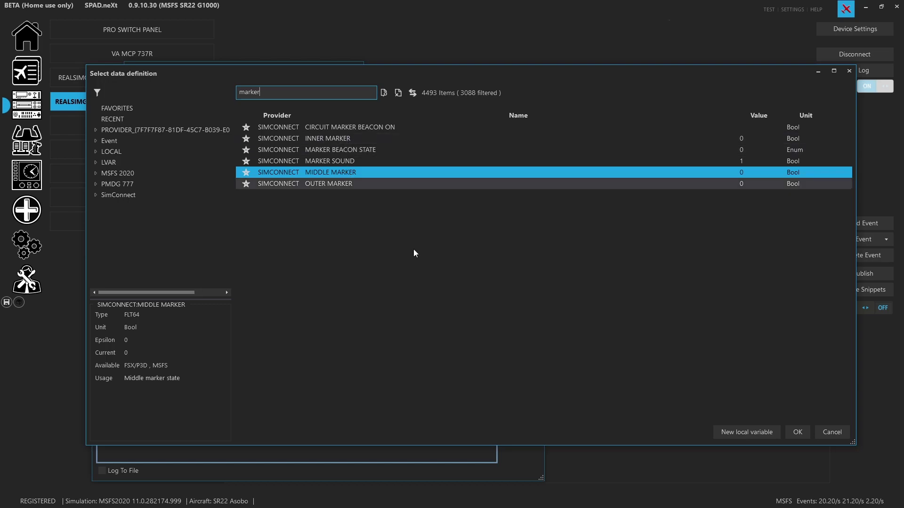
{"action": "left_click", "coordinate": [823, 436]}
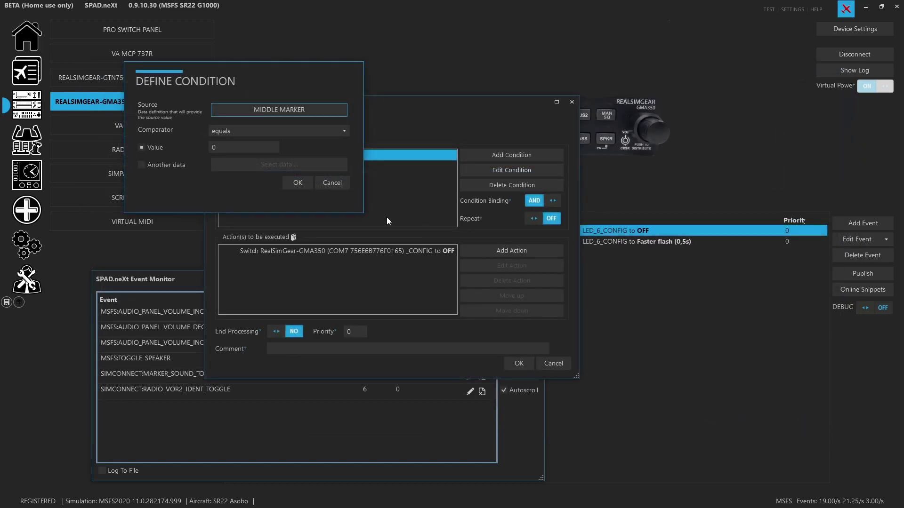
{"action": "left_click", "coordinate": [297, 183]}
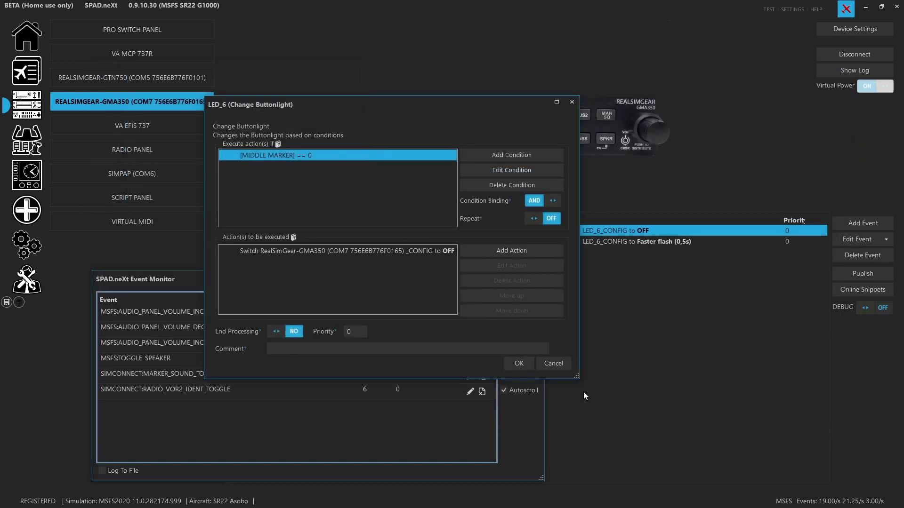
{"action": "left_click", "coordinate": [564, 368]}
{"action": "left_click", "coordinate": [422, 141]}
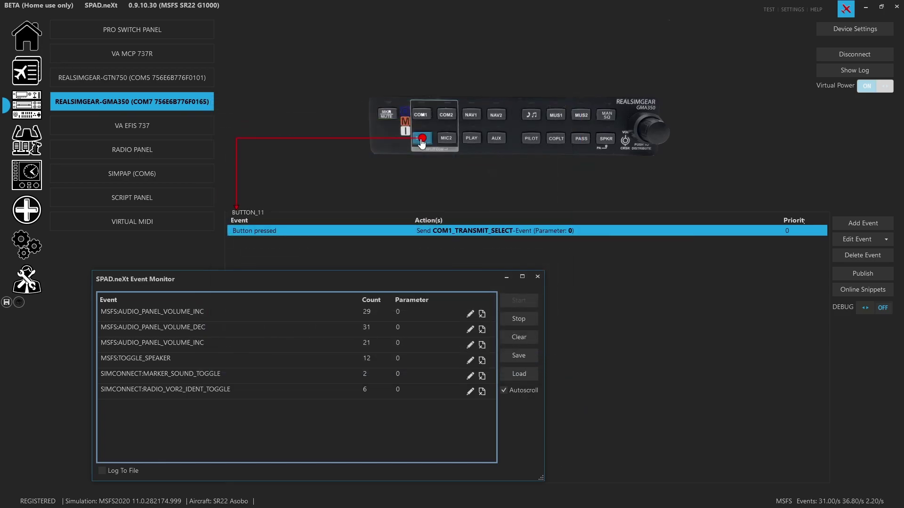
- View the MIC1 LED, COM1 and COM2 events, then open BUTTON_3's COM RECEIVE:2 equals 1 event
{"action": "left_click", "coordinate": [420, 127]}
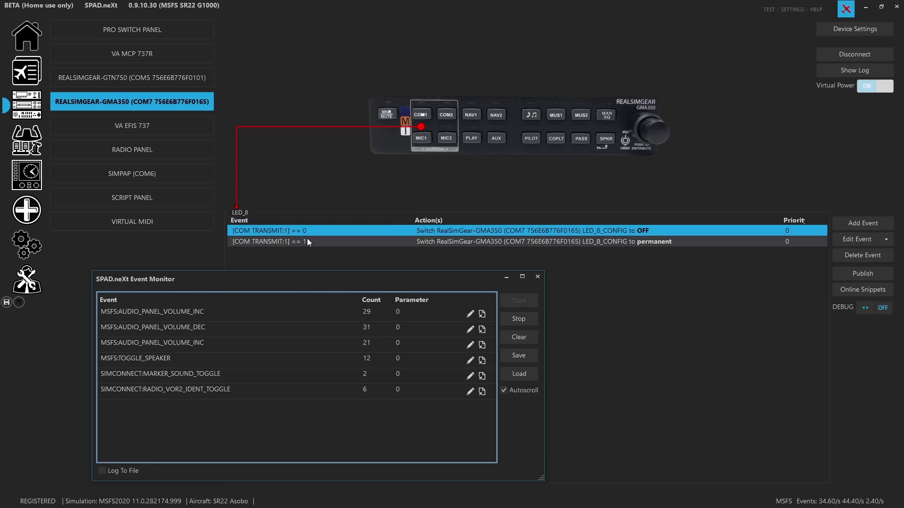
{"action": "left_click", "coordinate": [420, 118]}
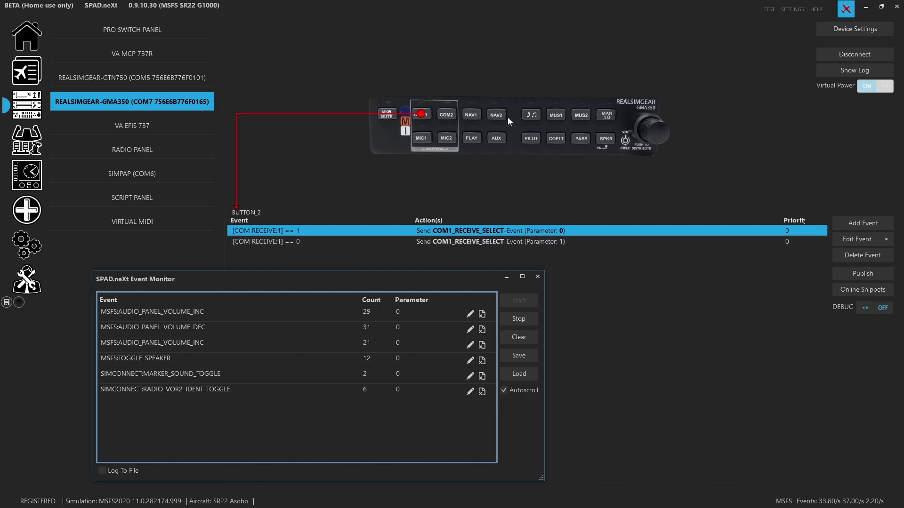
{"action": "left_click", "coordinate": [442, 117]}
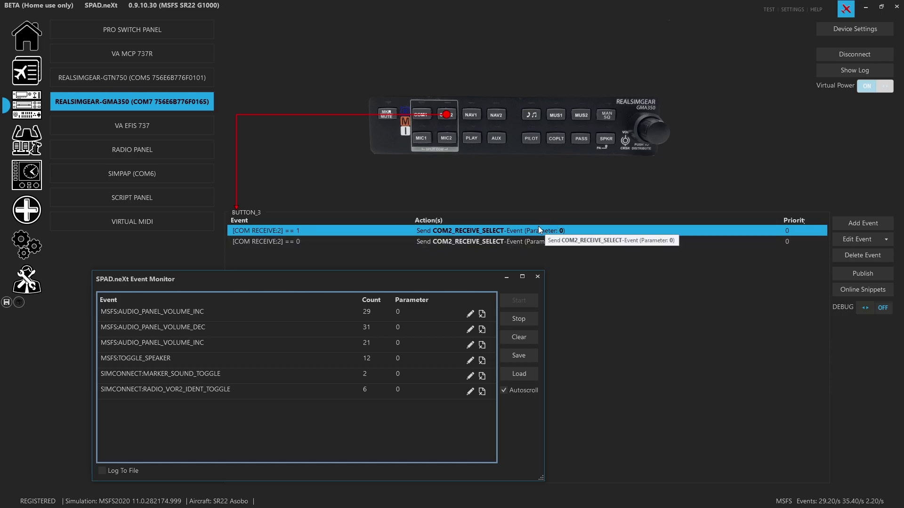
{"action": "double_click", "coordinate": [497, 230]}
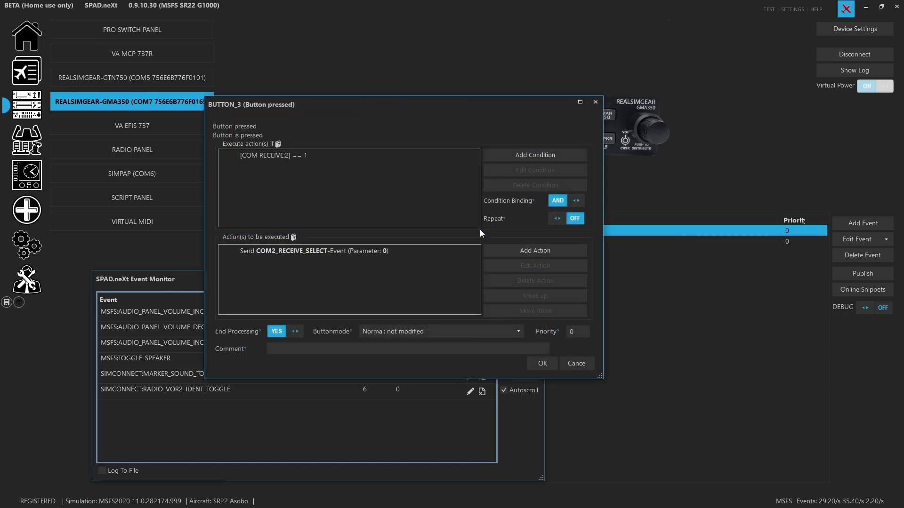
- Inspect the COM2_RECEIVE_SELECT parameter 0 action, then cancel out of BUTTON_3's editor unchanged
{"action": "left_click", "coordinate": [371, 250]}
{"action": "double_click", "coordinate": [372, 250]}
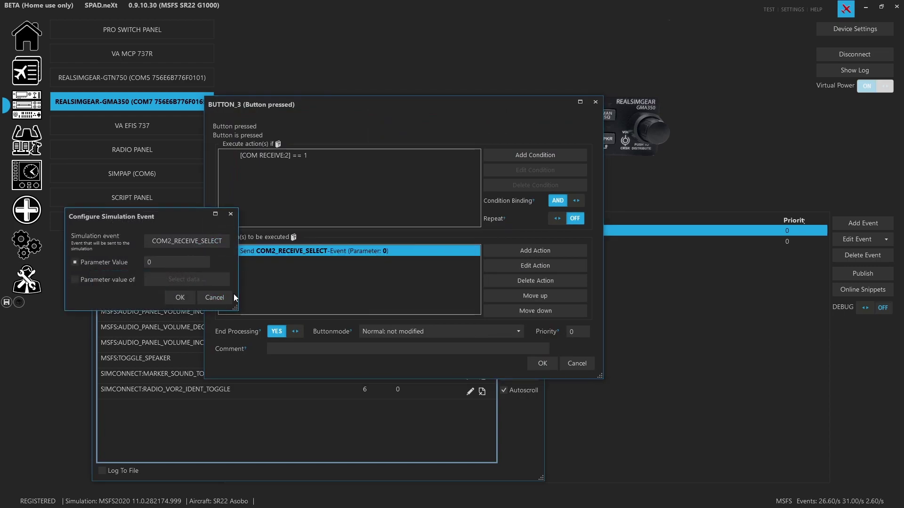
{"action": "left_click", "coordinate": [214, 297]}
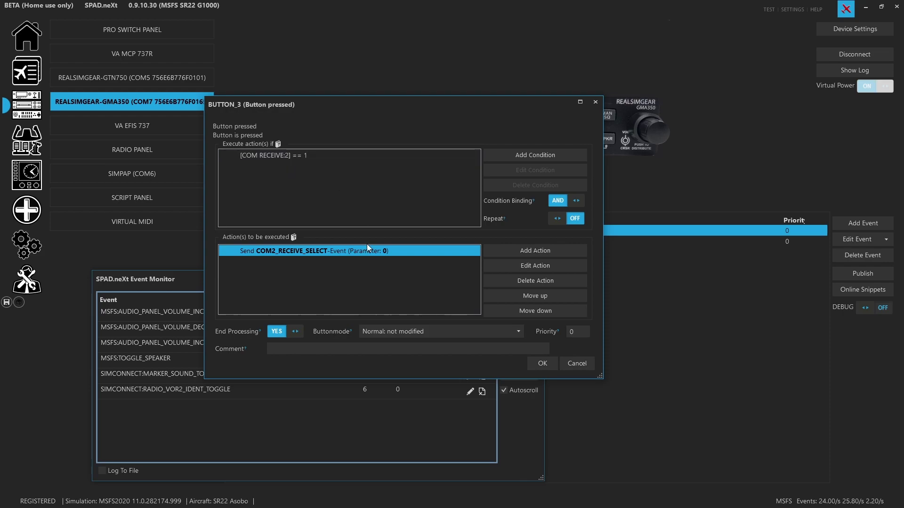
{"action": "left_click", "coordinate": [583, 363]}
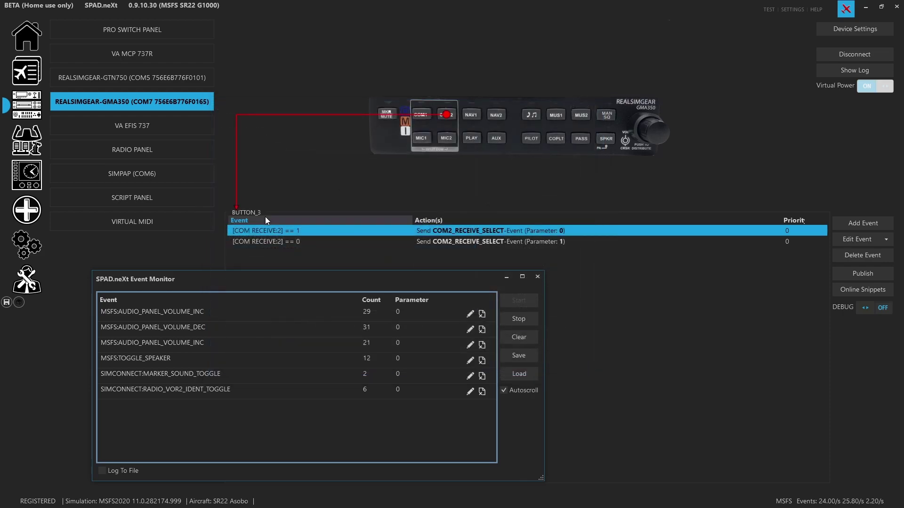
- Switch between the COM RECEIVE:2 event rows while testing, then show COM1's and MIC1's mappings
{"action": "left_click", "coordinate": [298, 243]}
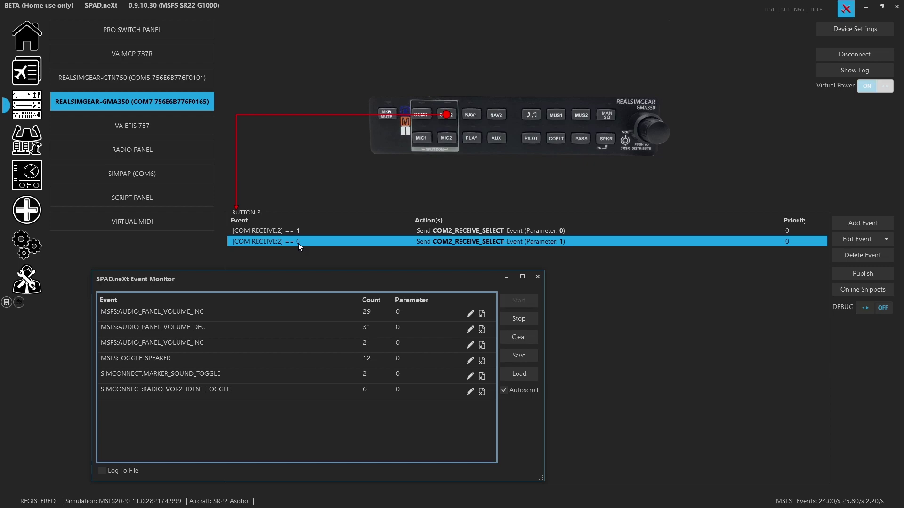
{"action": "left_click", "coordinate": [284, 233]}
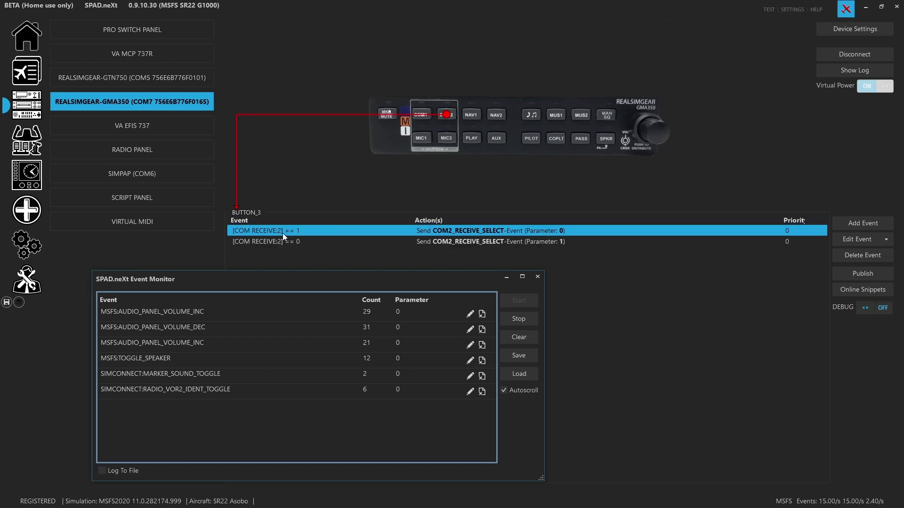
{"action": "left_click", "coordinate": [326, 241]}
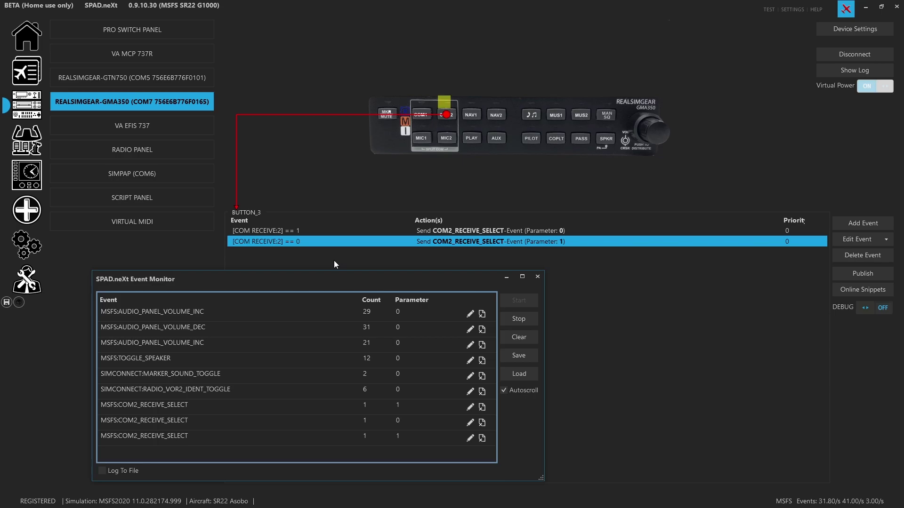
{"action": "left_click", "coordinate": [424, 117]}
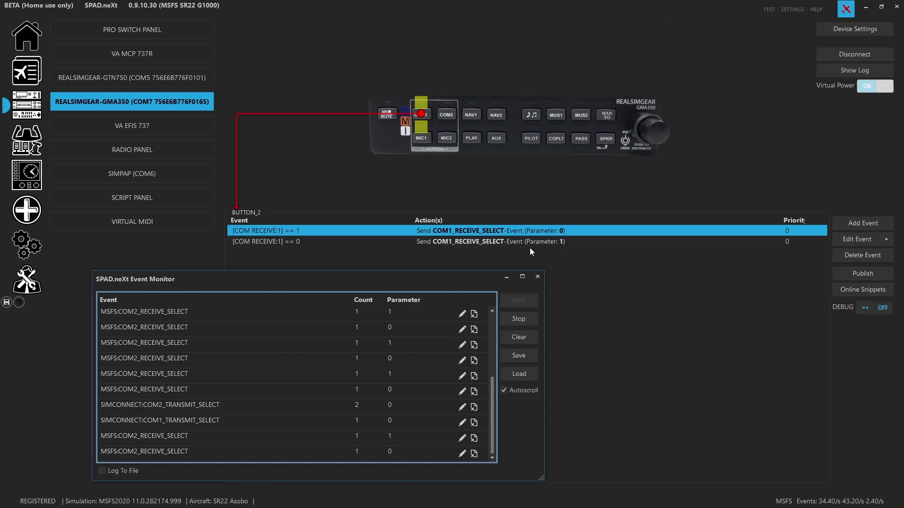
{"action": "left_click", "coordinate": [421, 138]}
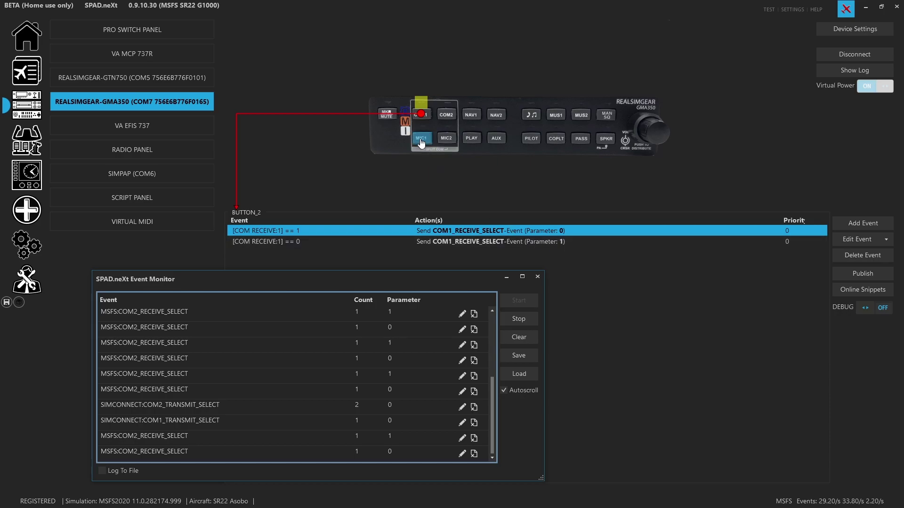
- Review the MIC1, MIC2, NAV1 and COM2 transmit/receive LED mappings, then check PILOT's mapping
{"action": "left_click", "coordinate": [450, 139]}
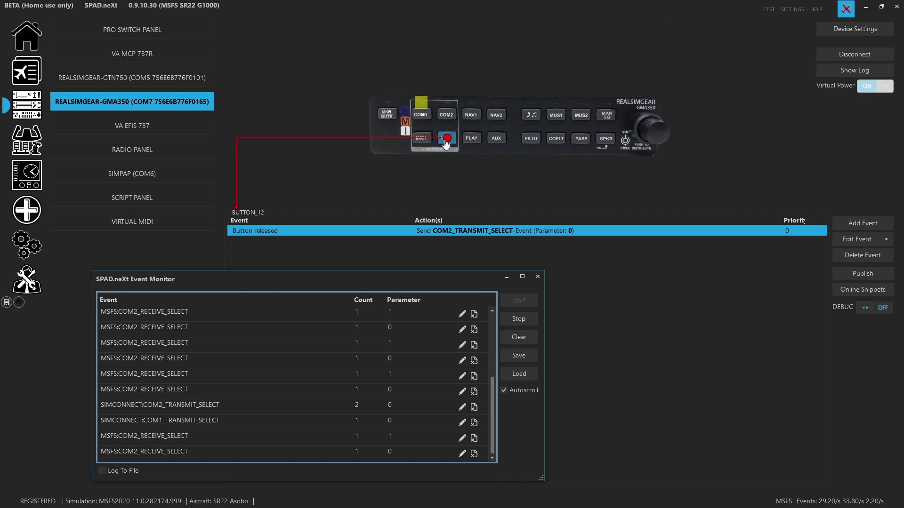
{"action": "left_click", "coordinate": [427, 141]}
{"action": "left_click", "coordinate": [446, 143]}
{"action": "left_click", "coordinate": [472, 116]}
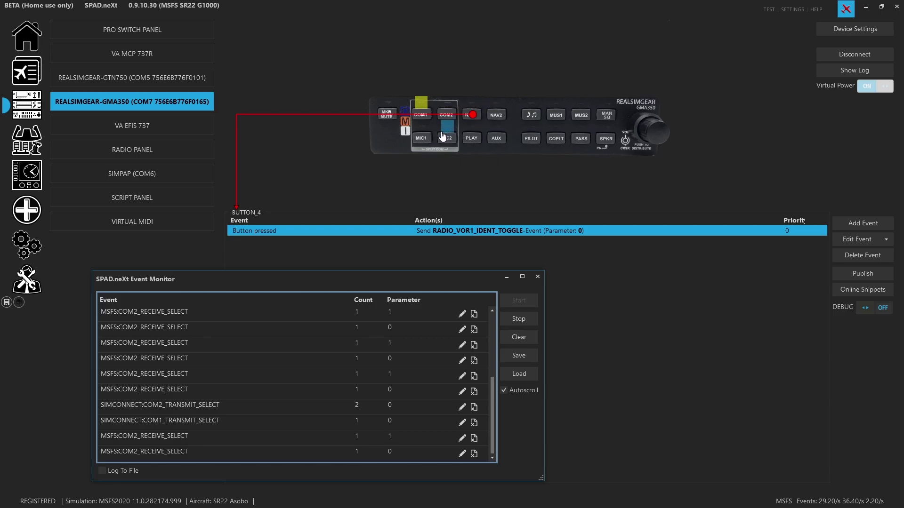
{"action": "left_click", "coordinate": [447, 118]}
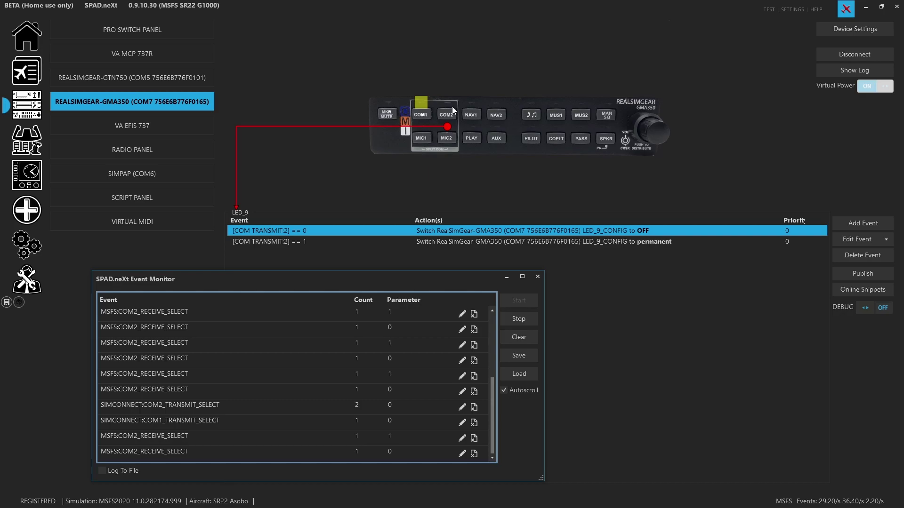
{"action": "left_click", "coordinate": [448, 108]}
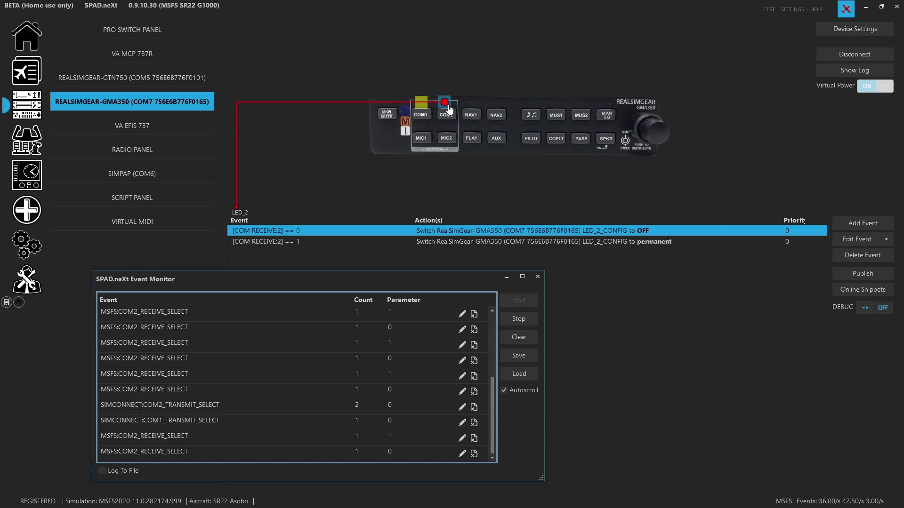
{"action": "left_click", "coordinate": [447, 128]}
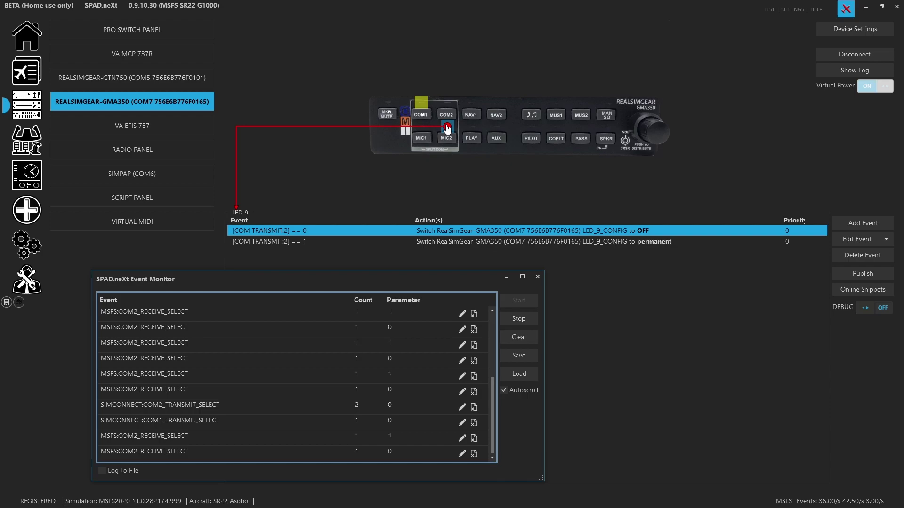
{"action": "left_click", "coordinate": [531, 137]}
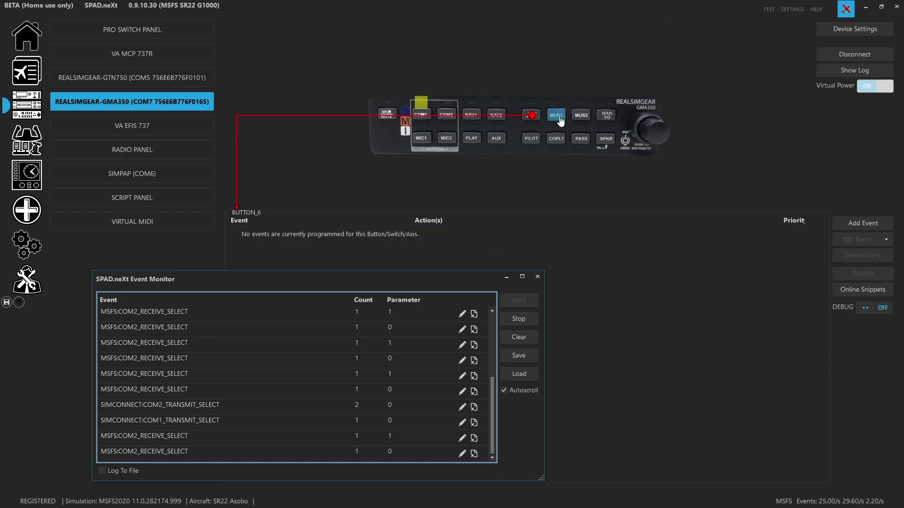
- Check the MUS2, COPLT and PLAY buttons on the panel image for assigned events
{"action": "left_click", "coordinate": [579, 117]}
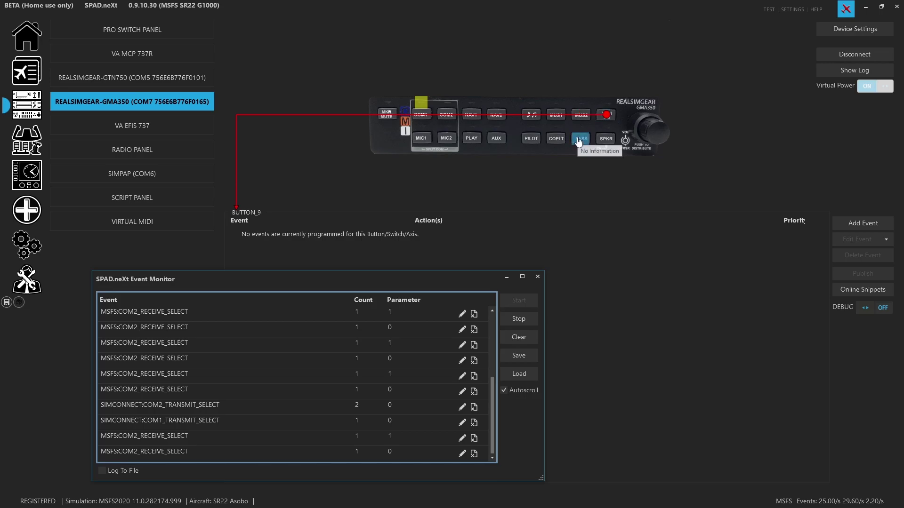
{"action": "left_click", "coordinate": [555, 138]}
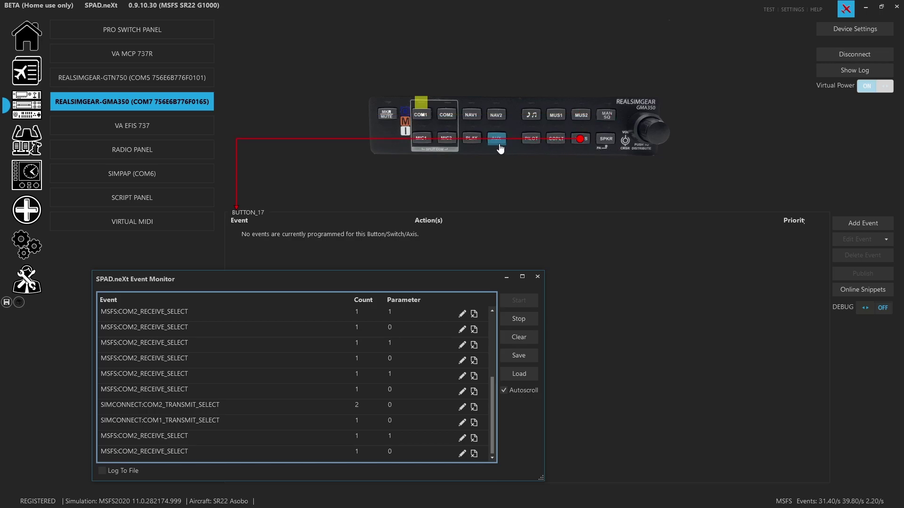
{"action": "left_click", "coordinate": [478, 143]}
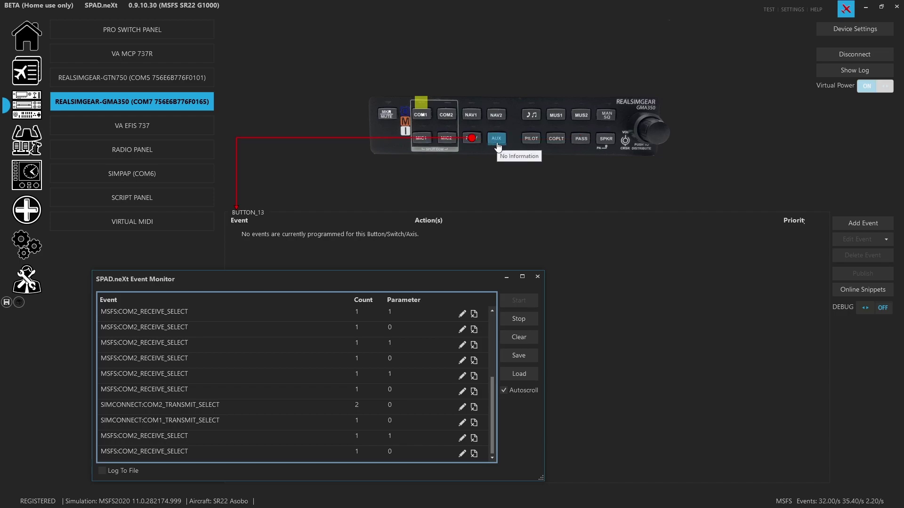